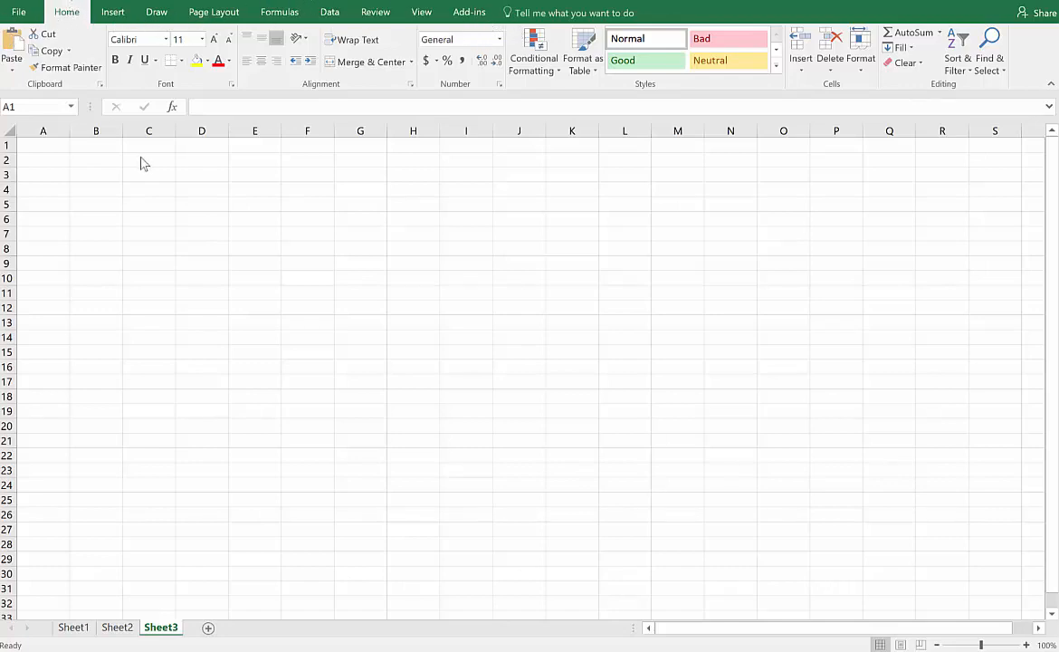
# Collapse the ribbon and pin it open again.
pyautogui.click(47, 146)
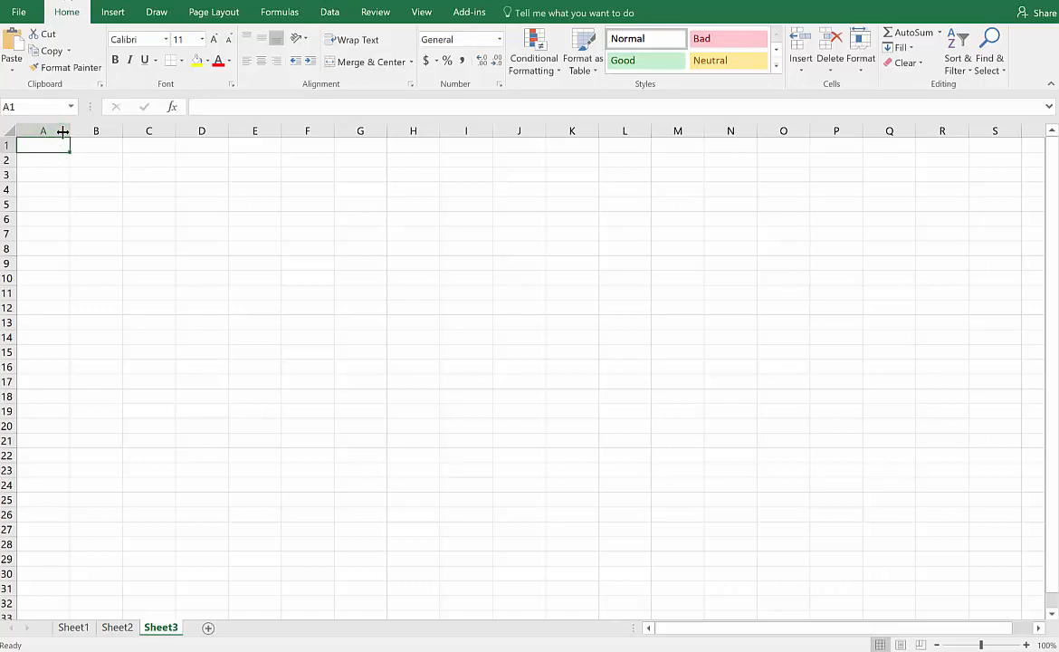
pyautogui.click(1051, 84)
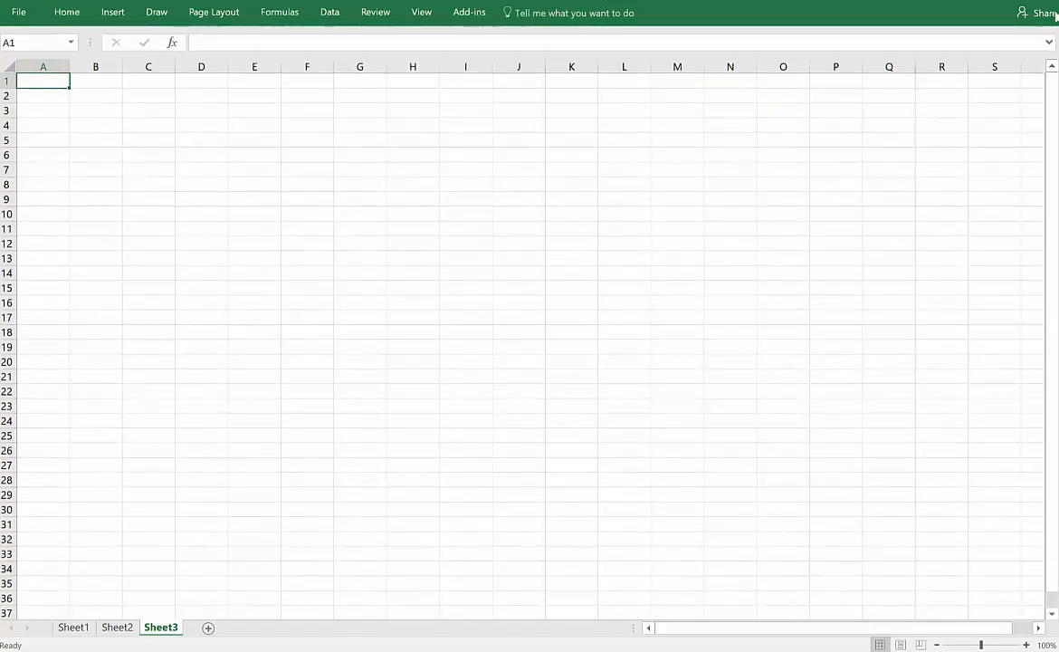
pyautogui.click(69, 14)
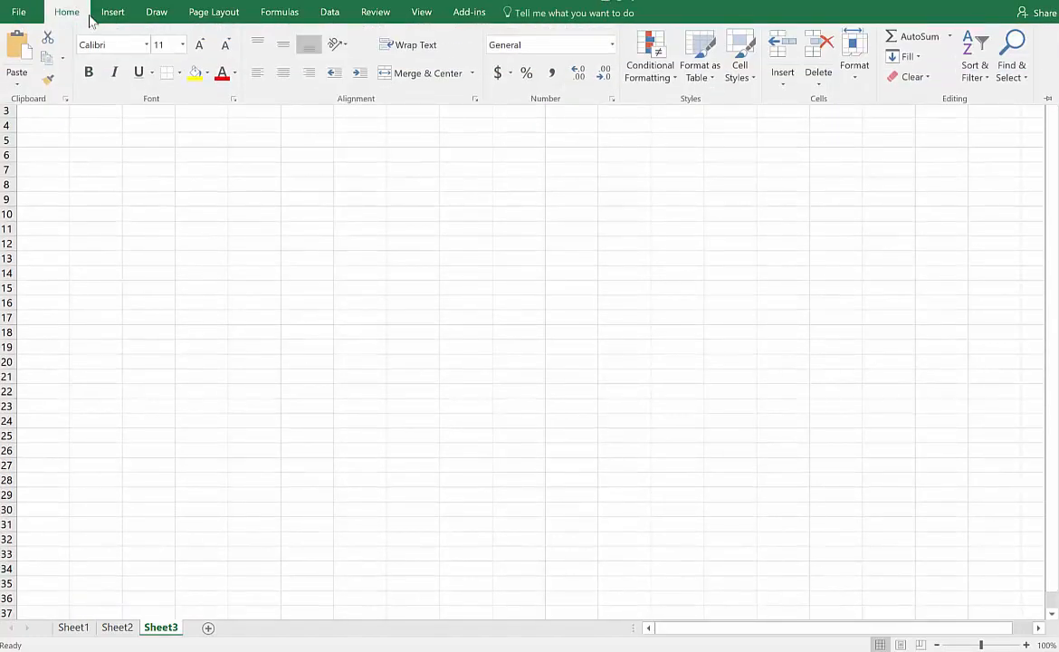
pyautogui.click(1048, 99)
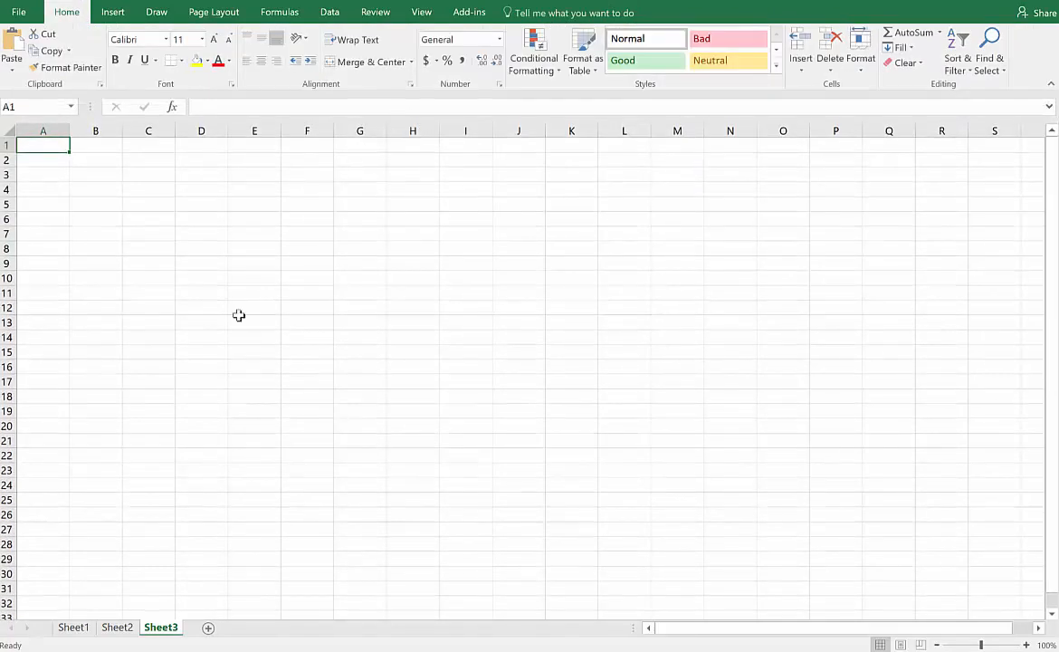
# Enter the sample text klghjgdjhgfjh in cell A1 of Sheet3 and add a new worksheet to the workbook.
pyautogui.write('klghgjdjhgfjh')
pyautogui.press('Return')
pyautogui.hotkey('shift', 'Up')
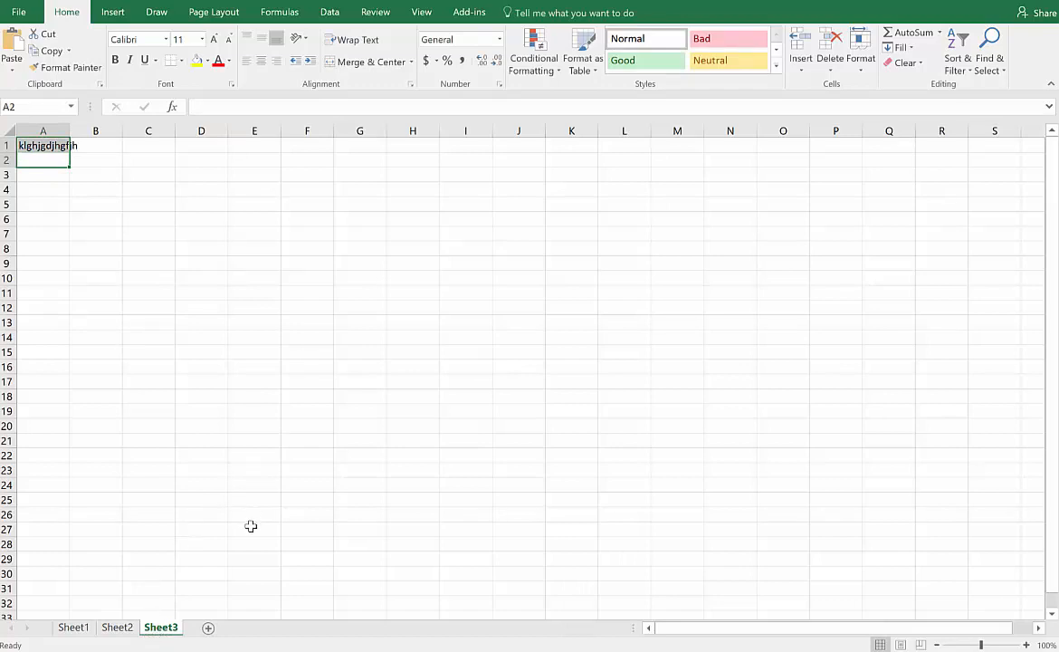
pyautogui.click(208, 628)
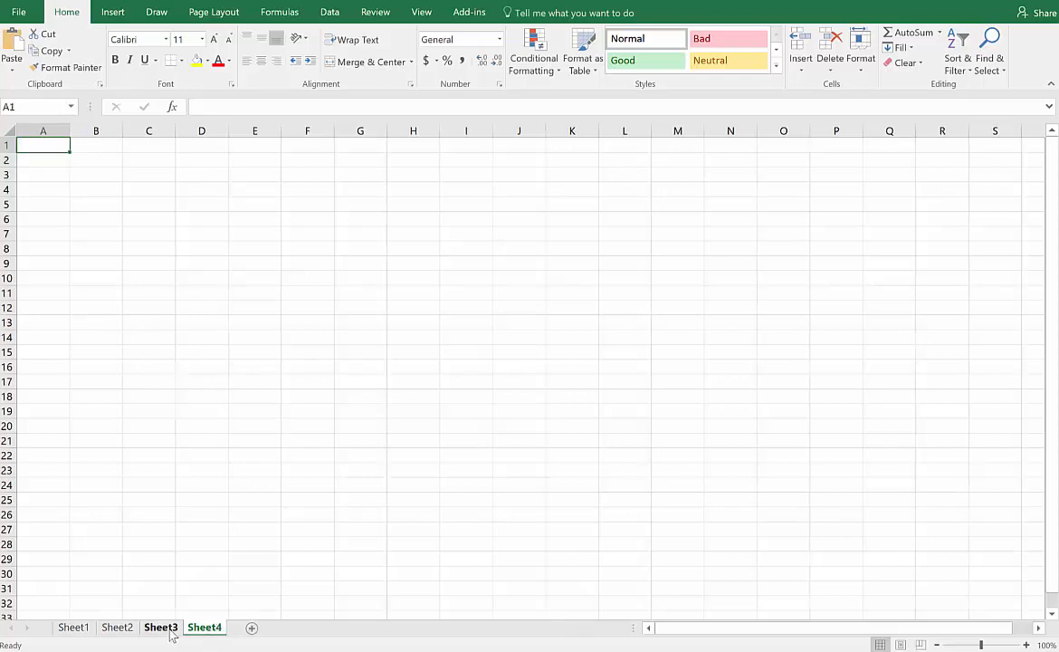
# On Sheet1, widen columns B, C and D so their headings fit on one line and reduce the height of row 1.
pyautogui.click(117, 629)
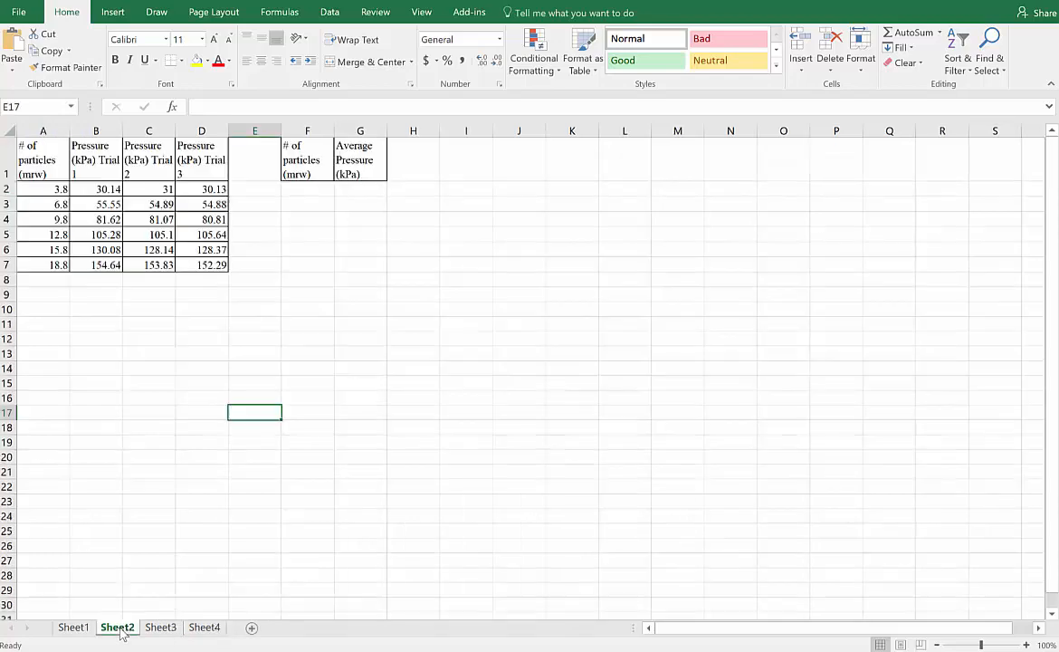
pyautogui.click(73, 629)
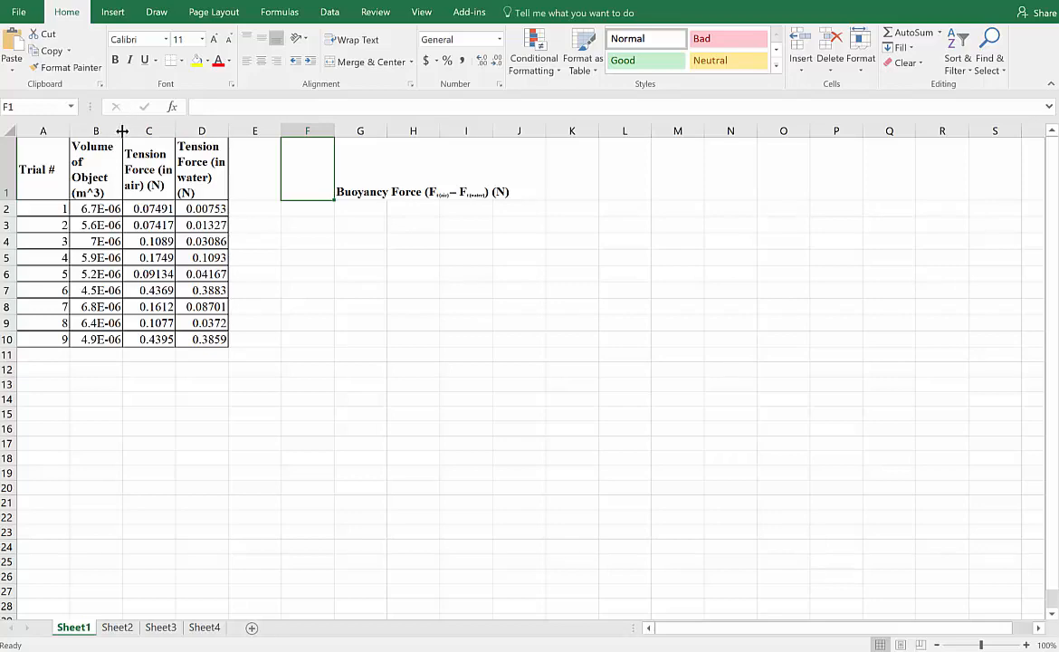
pyautogui.moveTo(122, 131); pyautogui.dragTo(217, 131)
pyautogui.moveTo(270, 131); pyautogui.dragTo(365, 126)
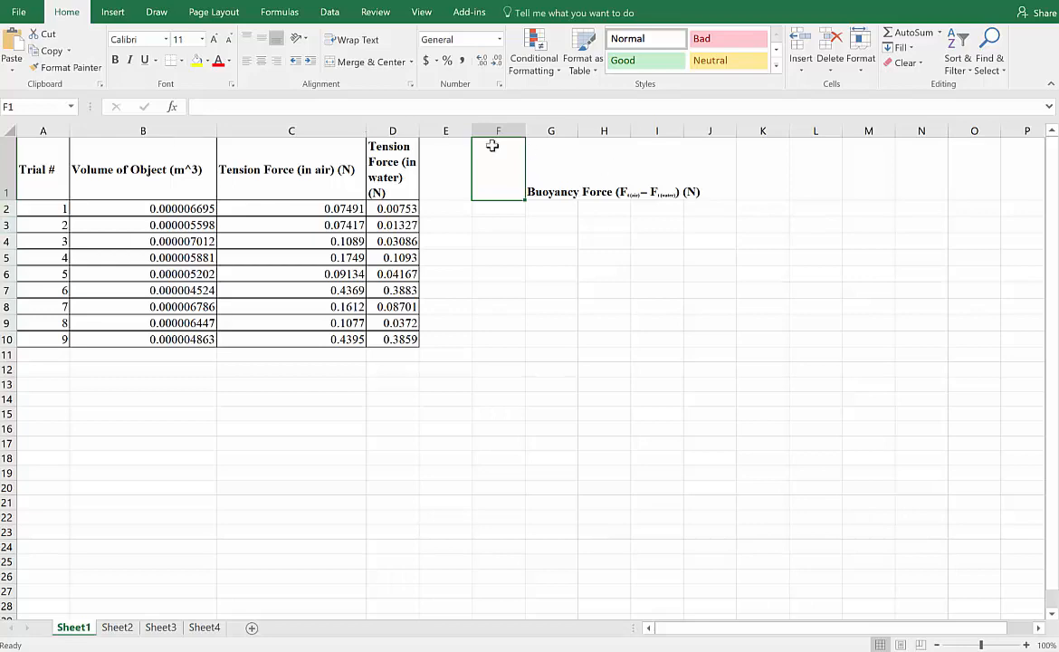
pyautogui.moveTo(419, 134); pyautogui.dragTo(526, 127)
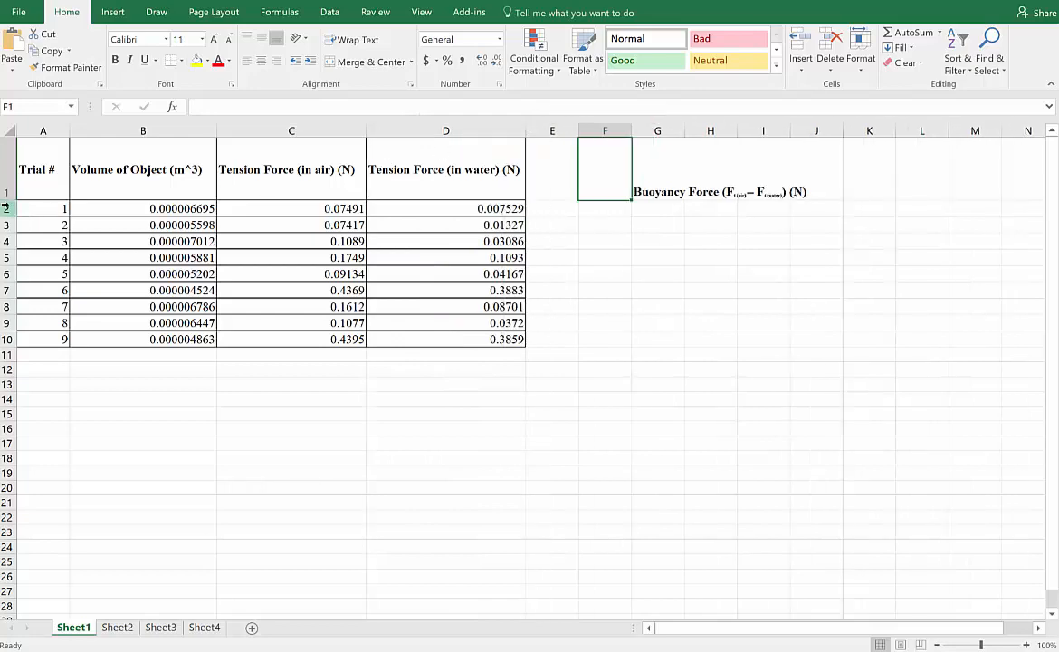
pyautogui.moveTo(9, 200); pyautogui.dragTo(10, 150)
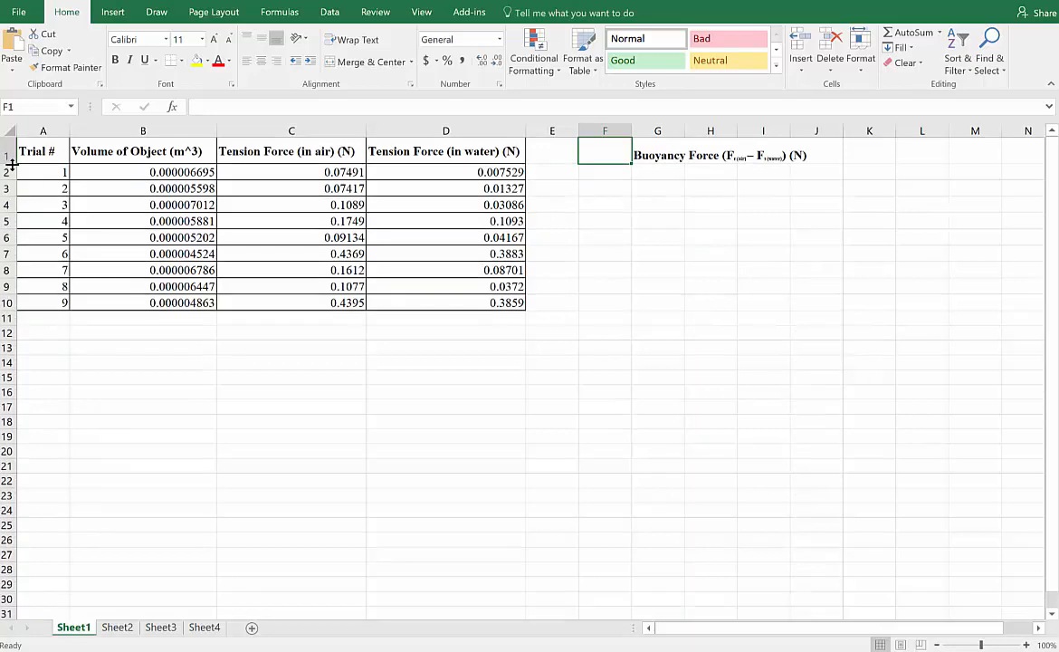
# Widen column G to fit the Buoyancy Force heading.
pyautogui.click(634, 234)
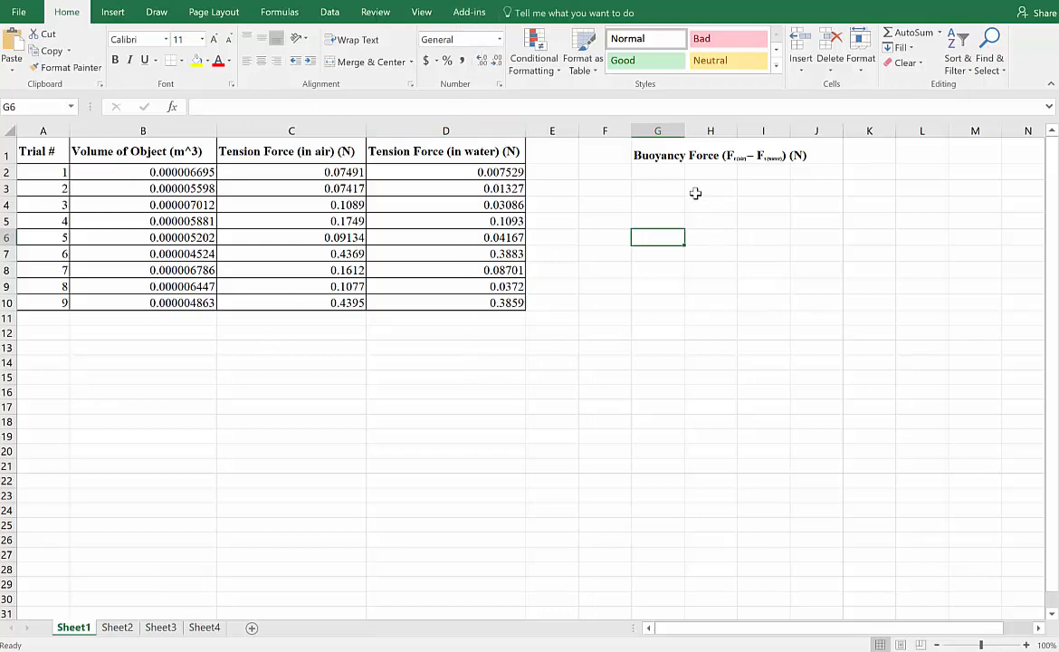
pyautogui.click(669, 173)
pyautogui.moveTo(685, 133); pyautogui.dragTo(820, 133)
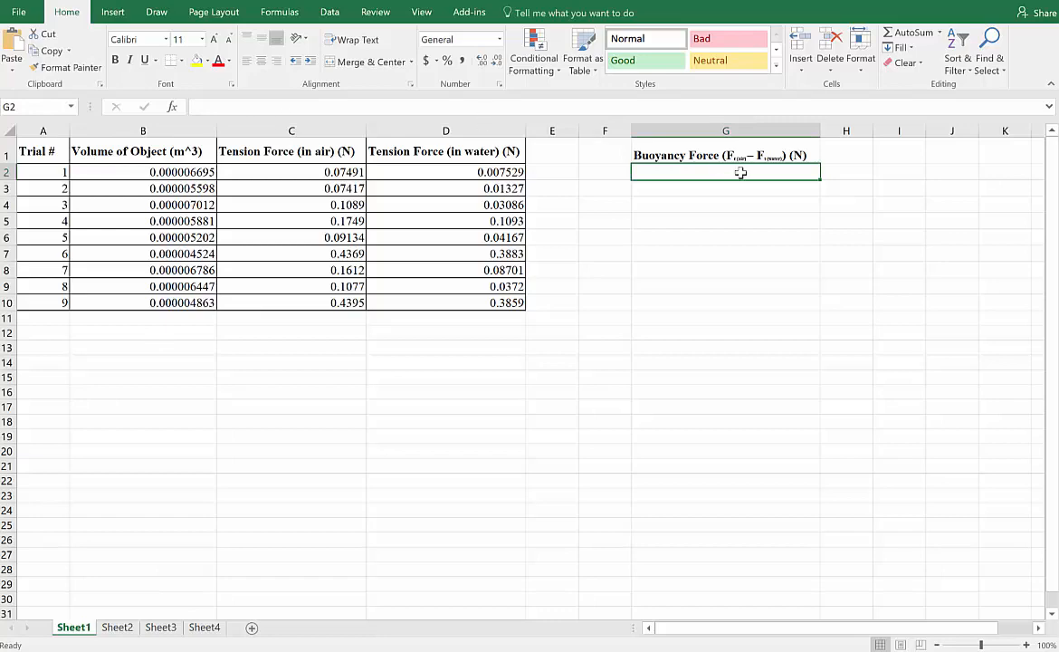
# Enter the formula =C2-D2 in cell G2 to calculate the buoyancy force for trial 1.
pyautogui.write('=')
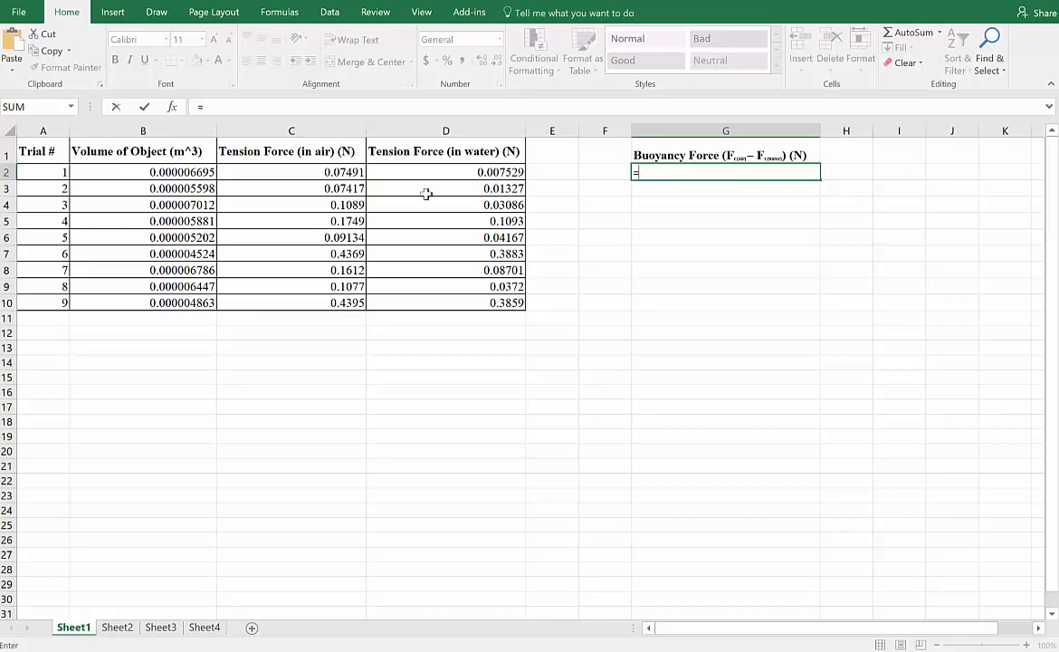
pyautogui.click(324, 173)
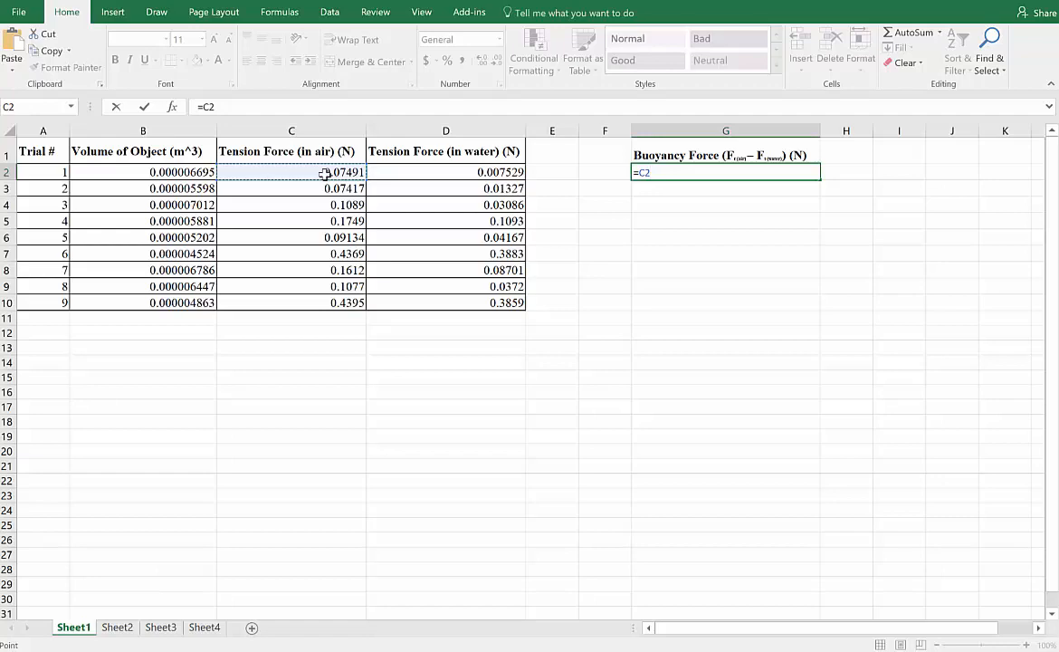
pyautogui.write('-')
pyautogui.click(450, 172)
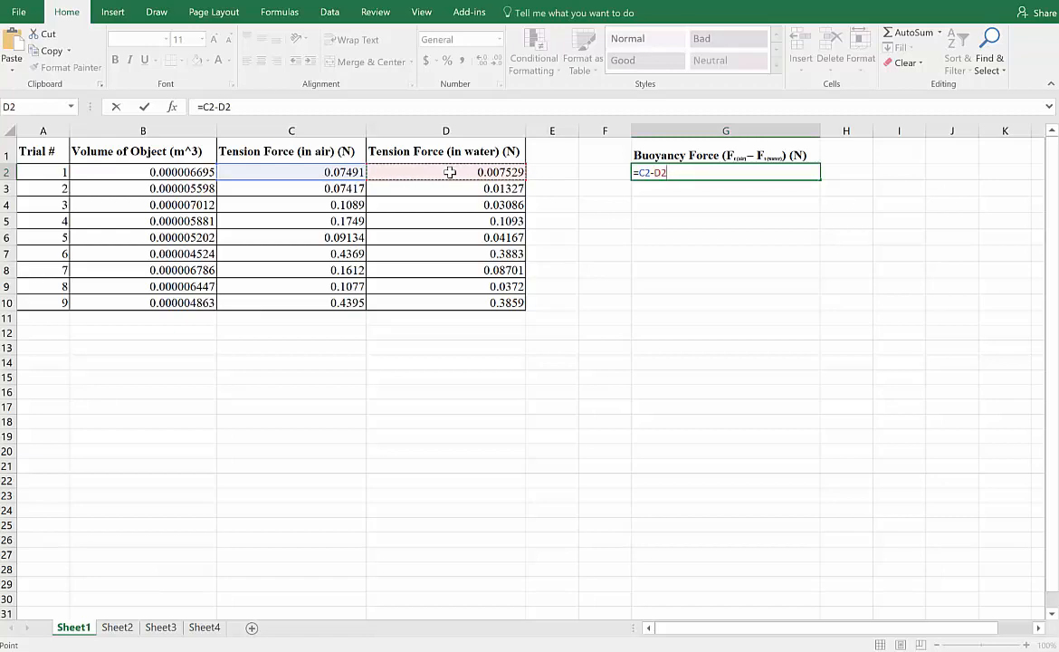
pyautogui.press('Return')
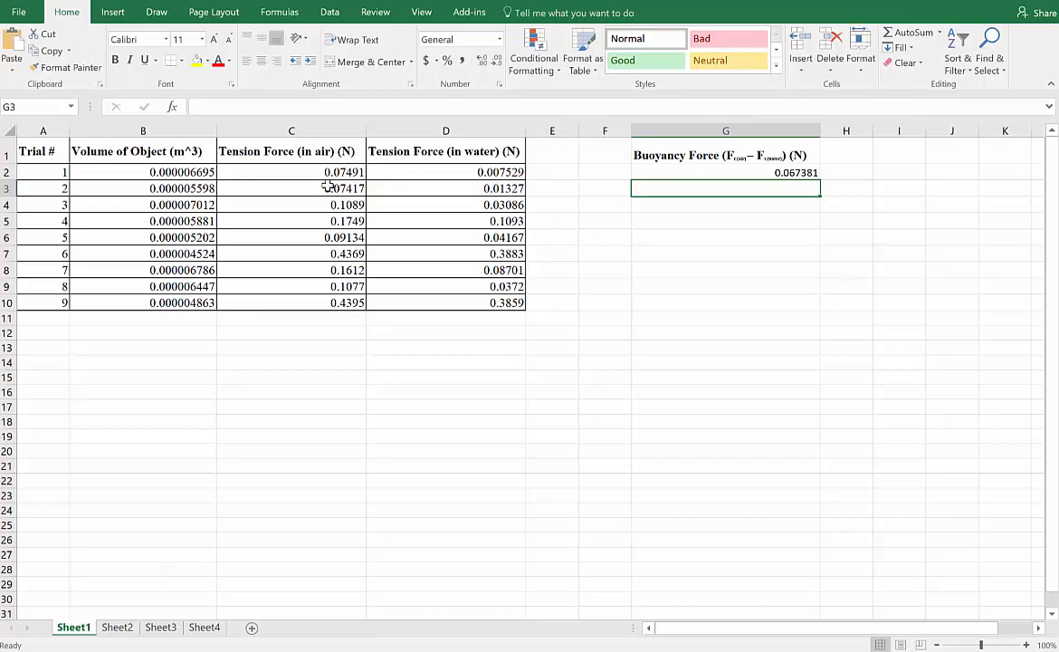
# Fill the buoyancy force formula from G2 down to G10 for all nine trials.
pyautogui.click(751, 172)
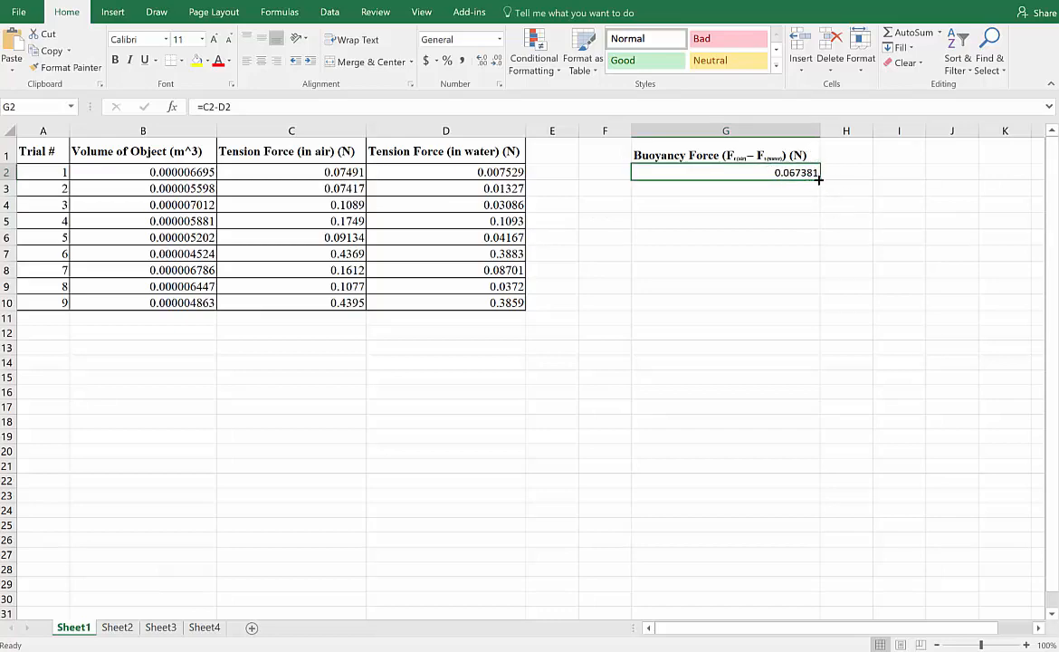
pyautogui.moveTo(819, 179); pyautogui.dragTo(814, 308)
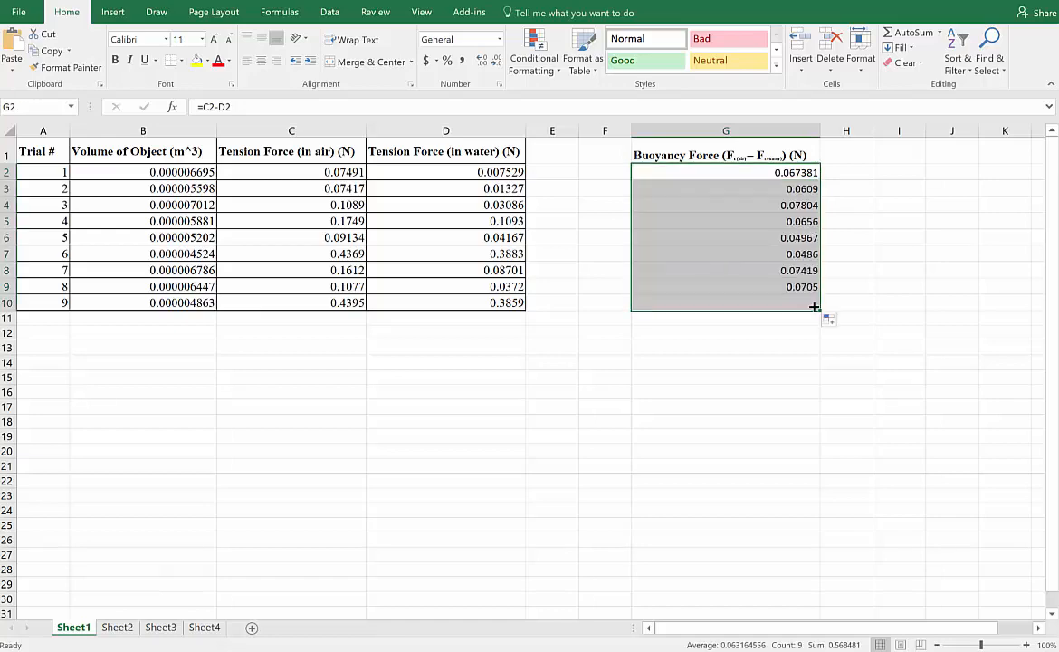
pyautogui.click(584, 235)
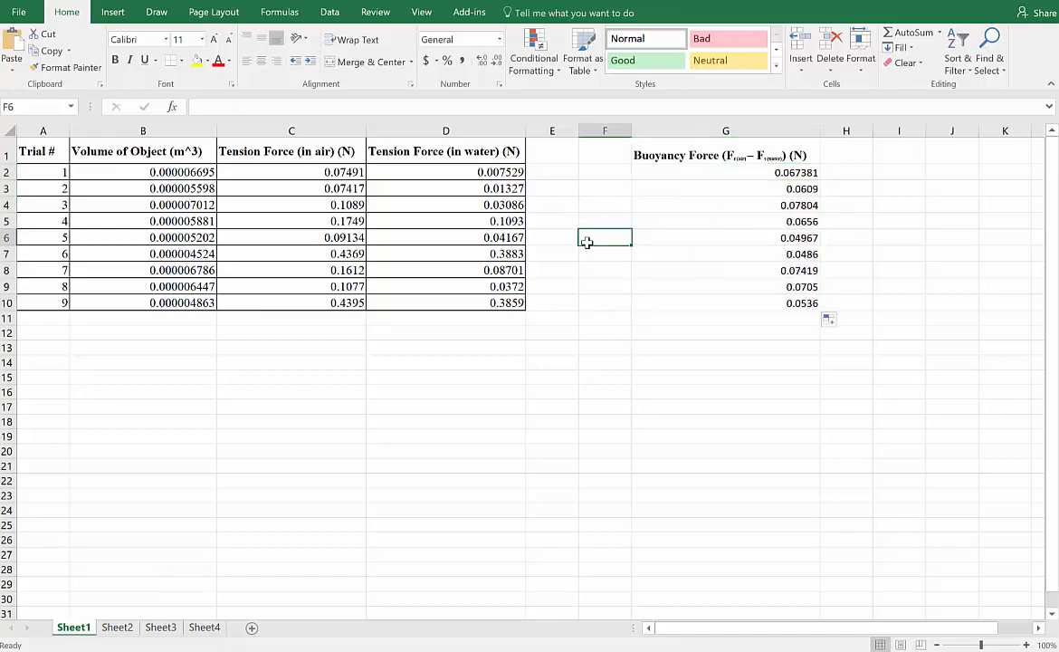
pyautogui.click(553, 237)
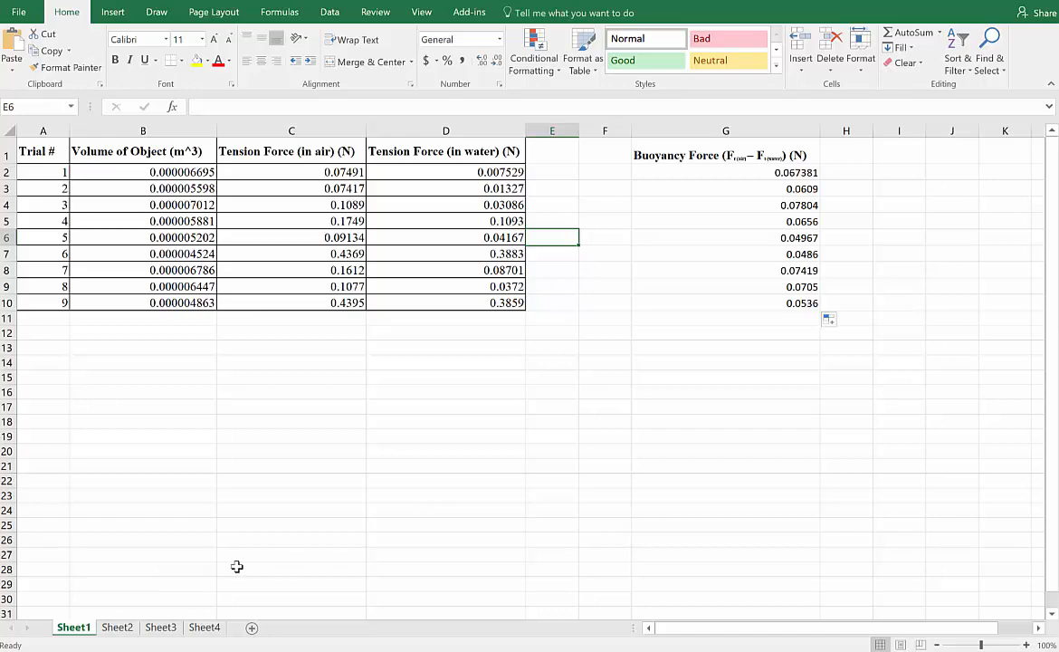
# On Sheet2, copy the particle counts in A2:A7 to the second # of particles column starting at F2.
pyautogui.click(119, 628)
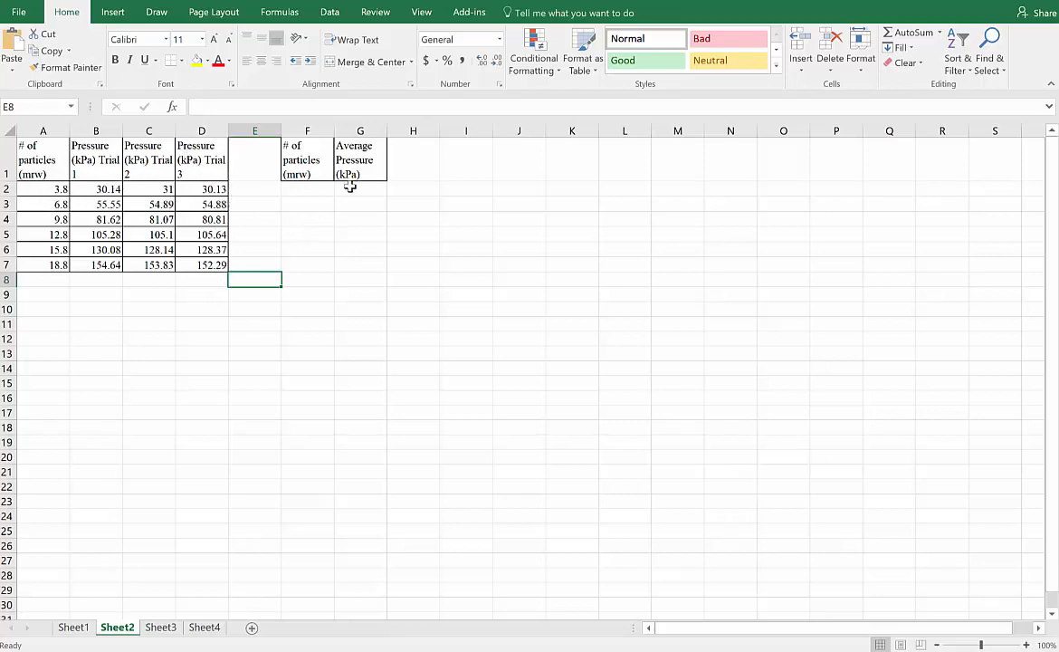
pyautogui.click(310, 156)
pyautogui.click(339, 158)
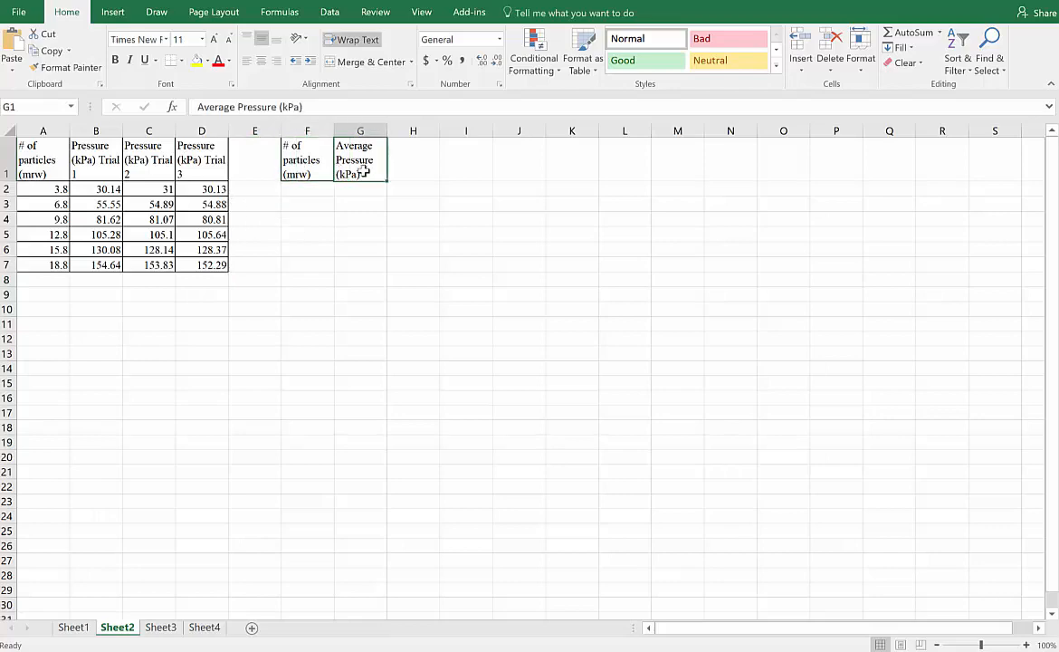
pyautogui.click(36, 160)
pyautogui.press('Down')
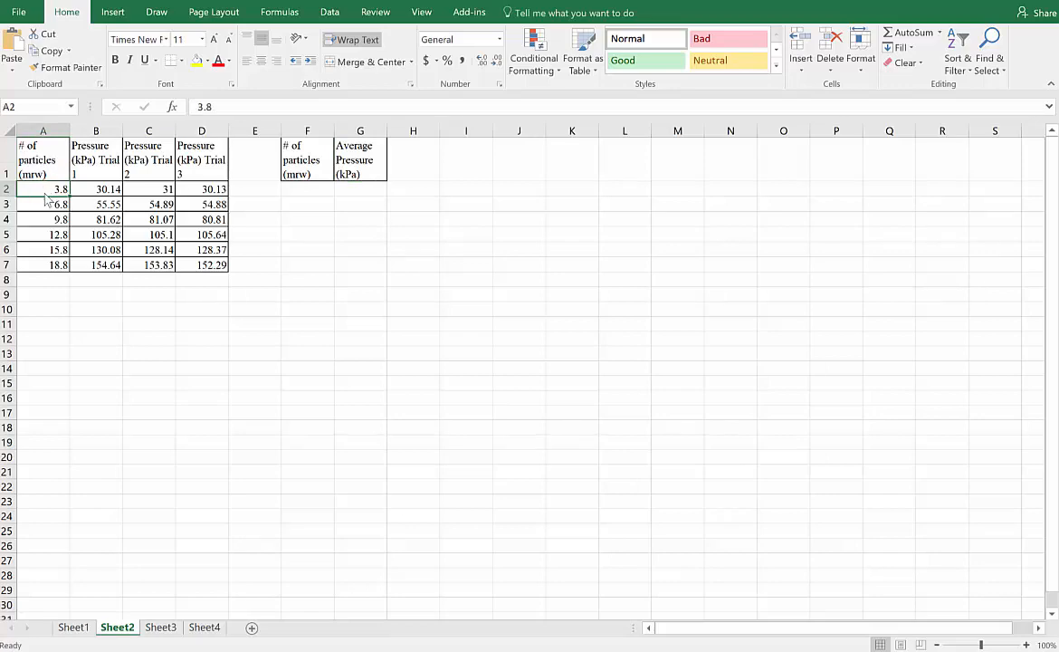
pyautogui.hotkey('shift', 'Down')
pyautogui.hotkey('shift', 'Down')
pyautogui.hotkey('shift', 'Down')
pyautogui.hotkey('shift', 'Down')
pyautogui.hotkey('shift', 'Down')
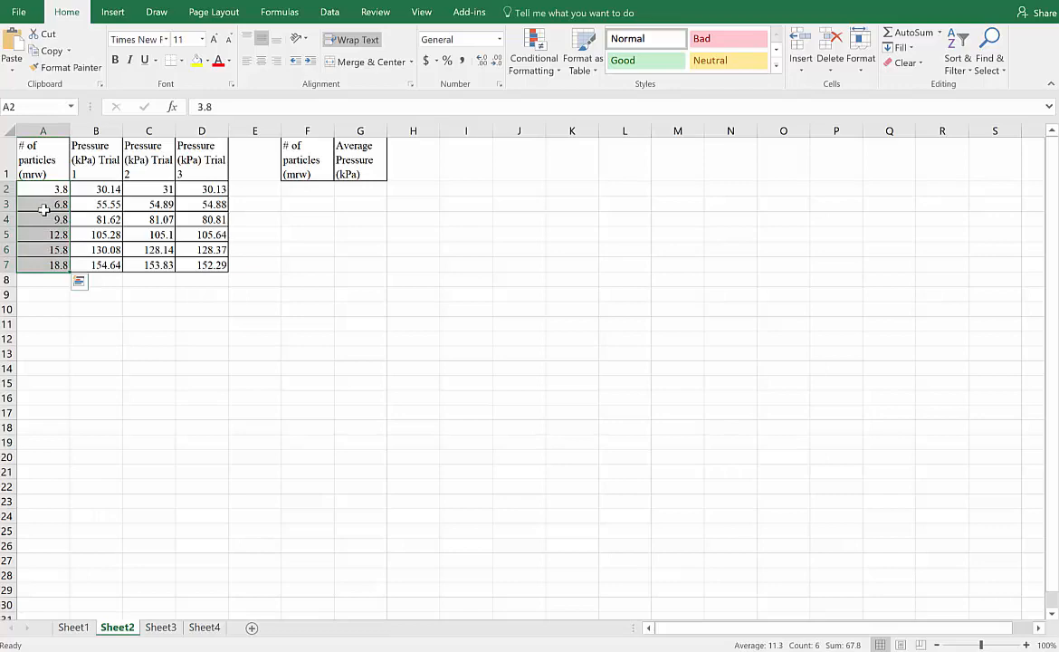
pyautogui.rightClick(43, 209)
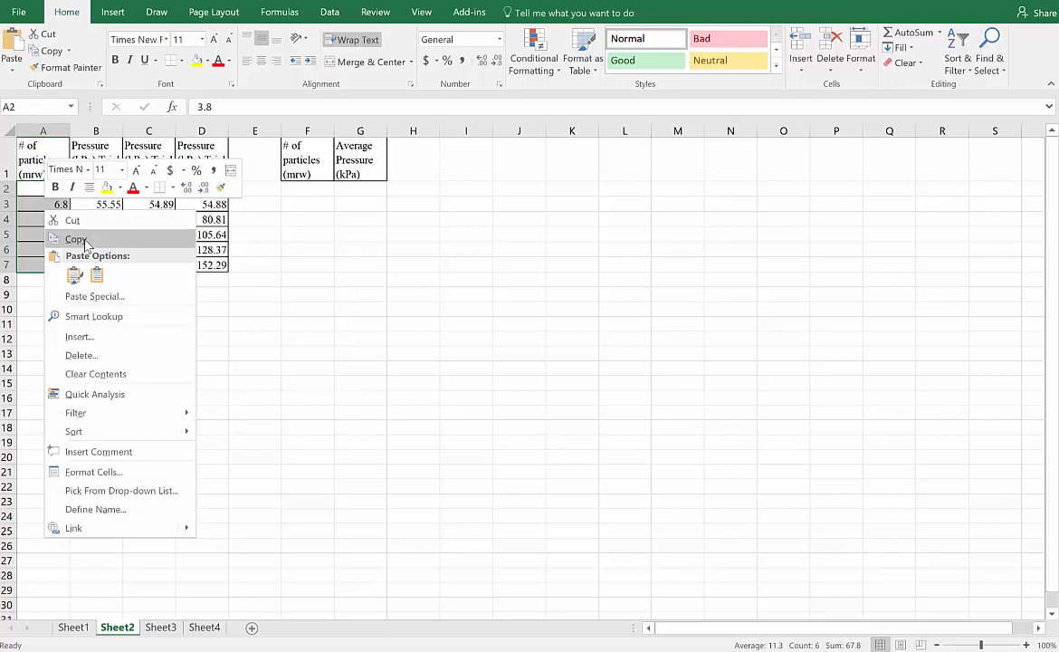
pyautogui.click(77, 239)
pyautogui.click(311, 190)
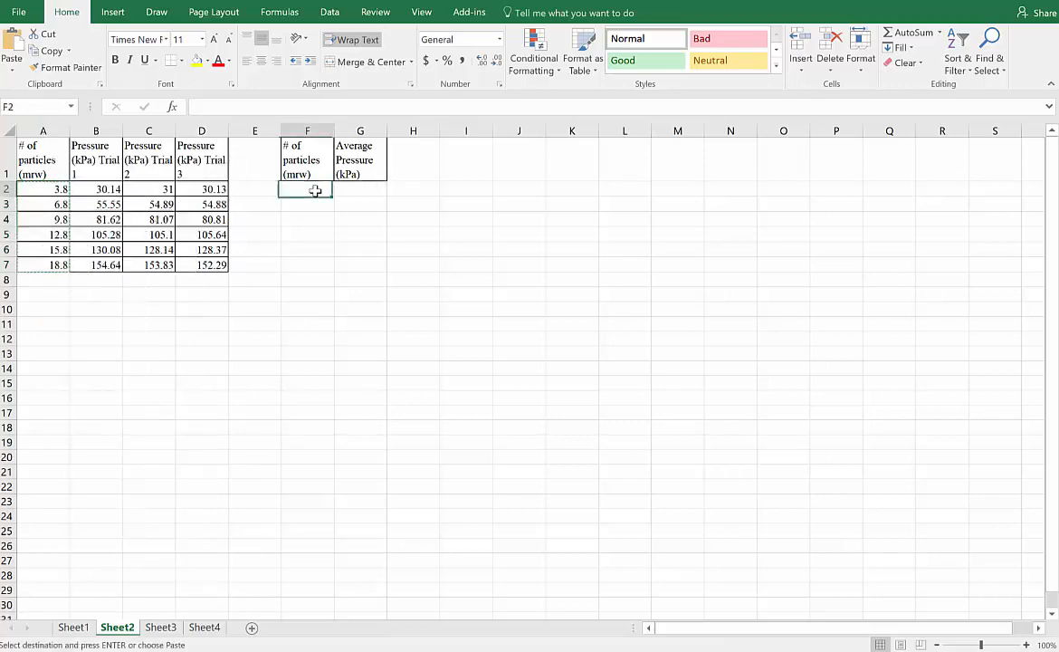
pyautogui.hotkey('ctrl', 'v')
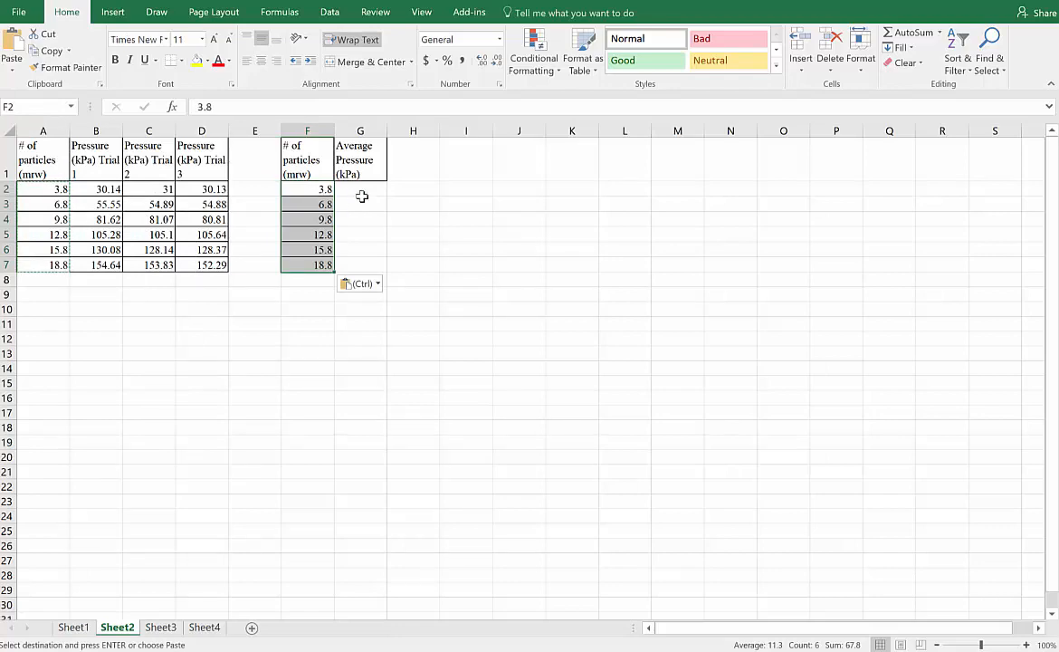
# Enter the formula =AVERAGE(B2,C2,D2) in cell G2 to average the three pressure trials.
pyautogui.click(362, 195)
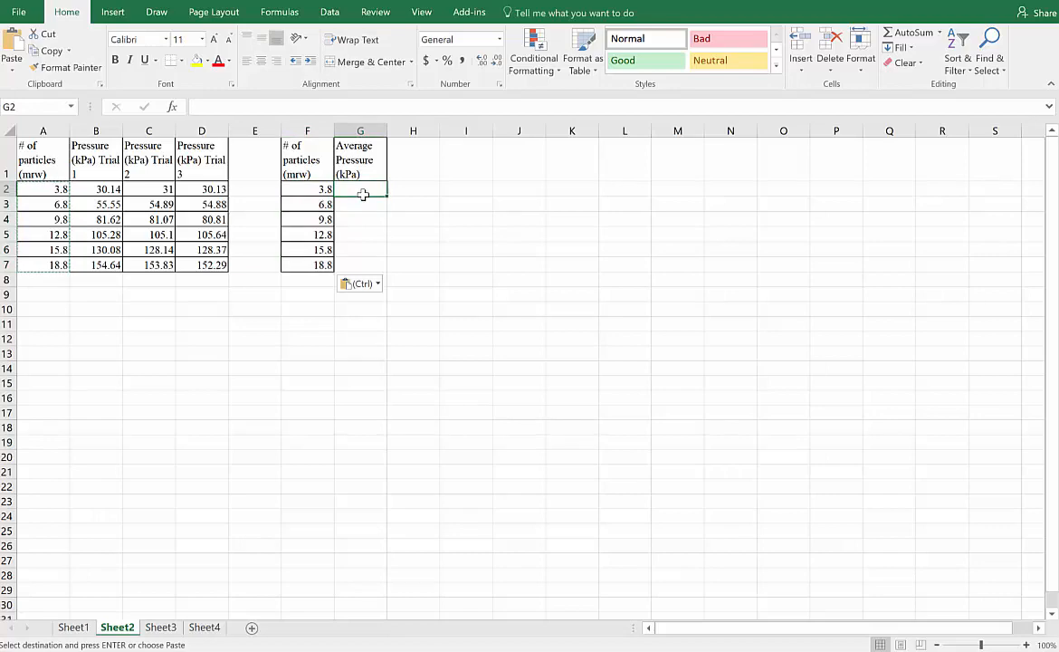
pyautogui.write('=')
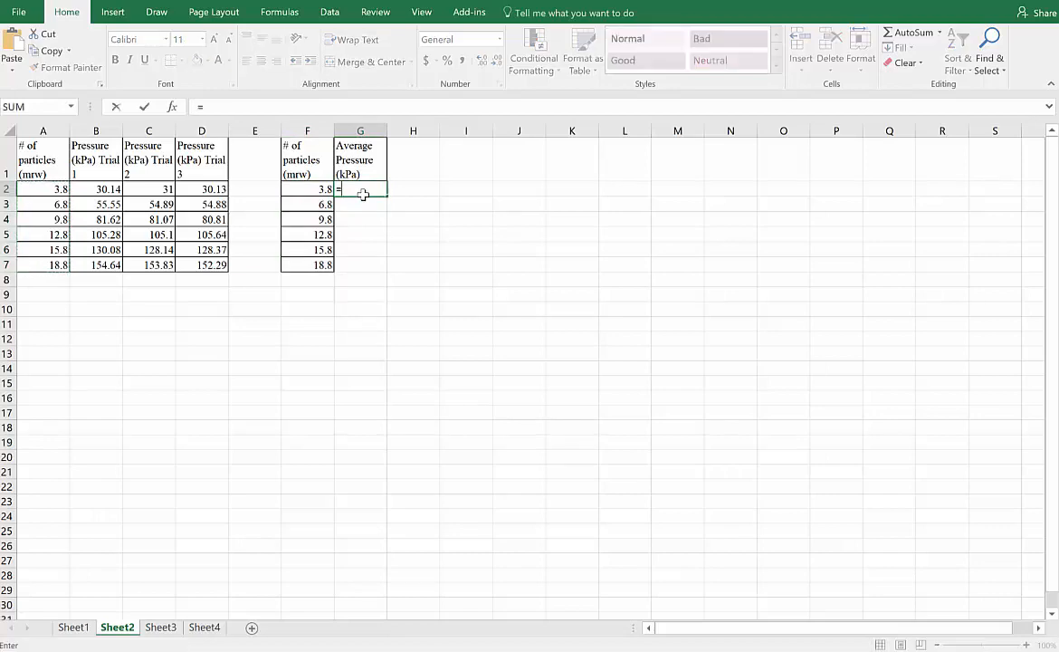
pyautogui.write('A')
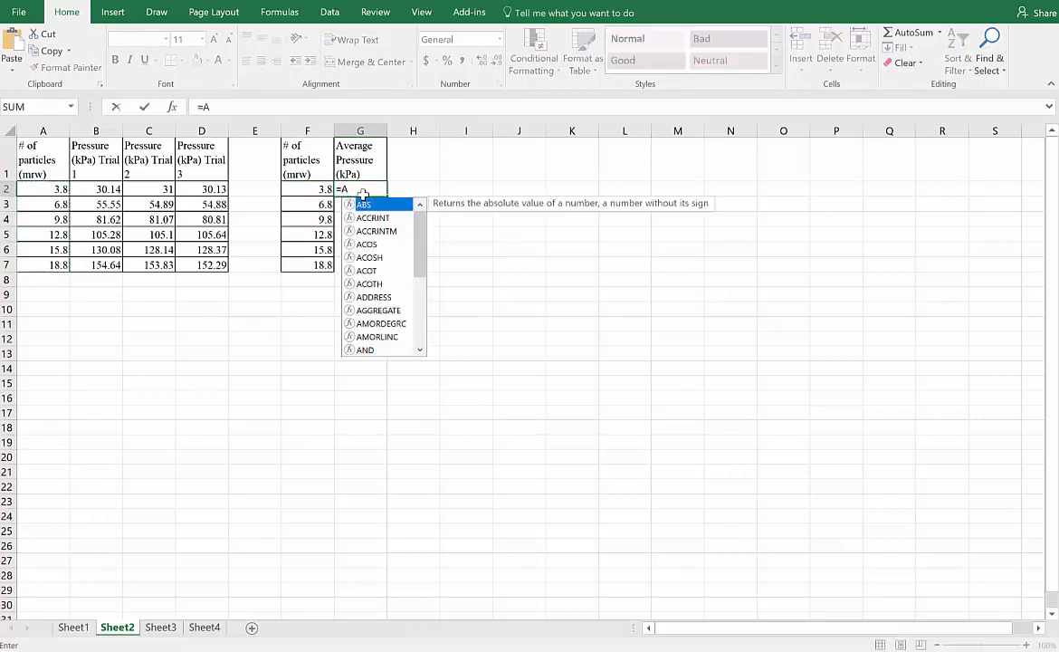
pyautogui.write('V')
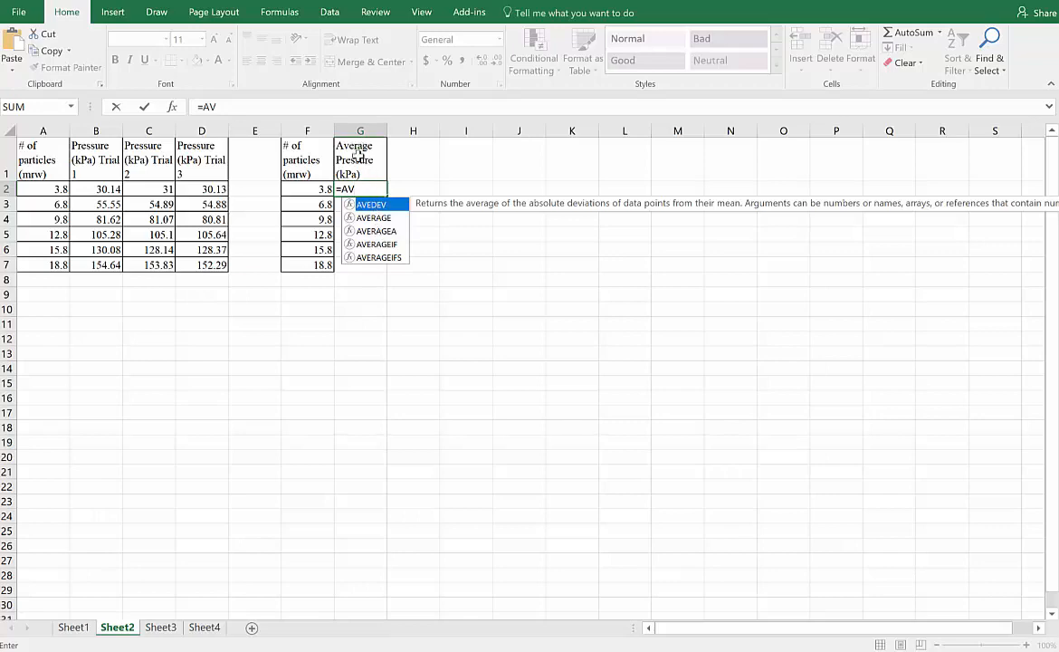
pyautogui.doubleClick(371, 219)
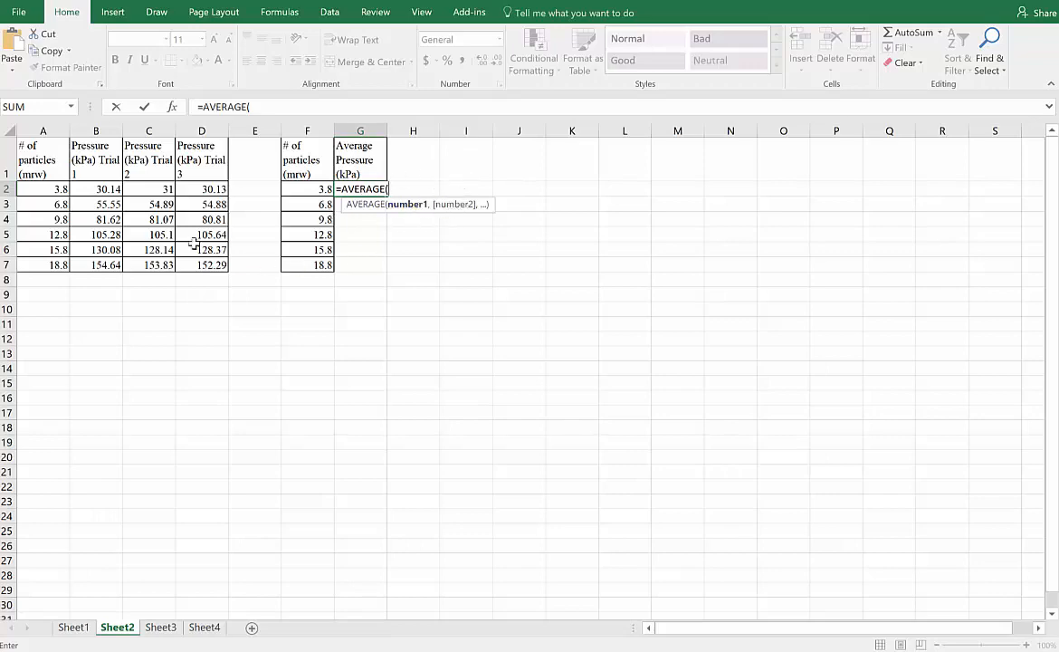
pyautogui.click(101, 189)
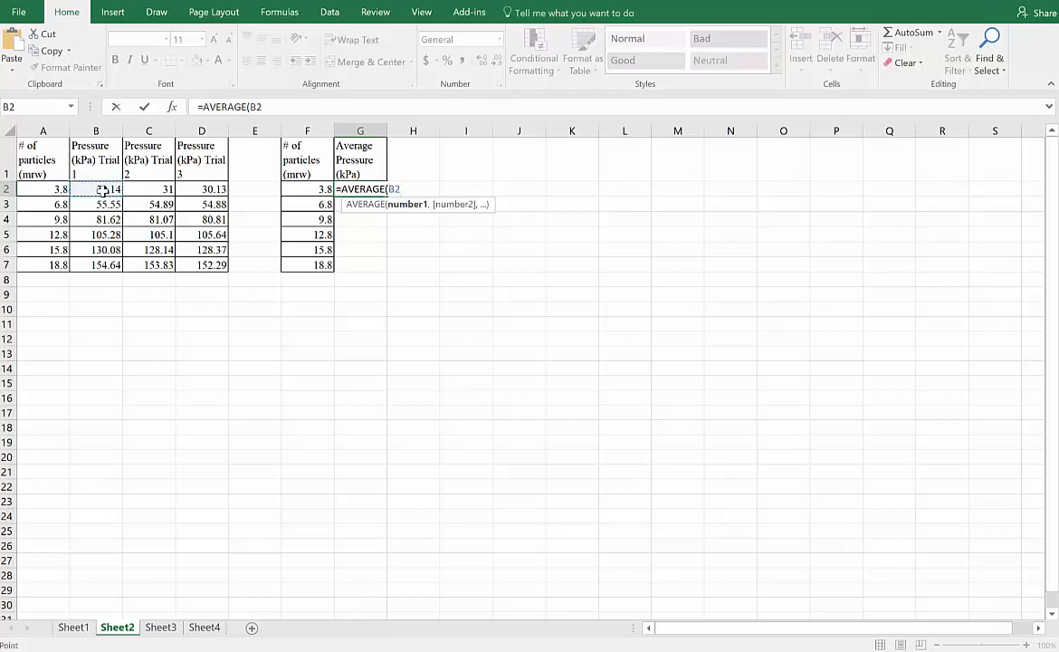
pyautogui.write(',')
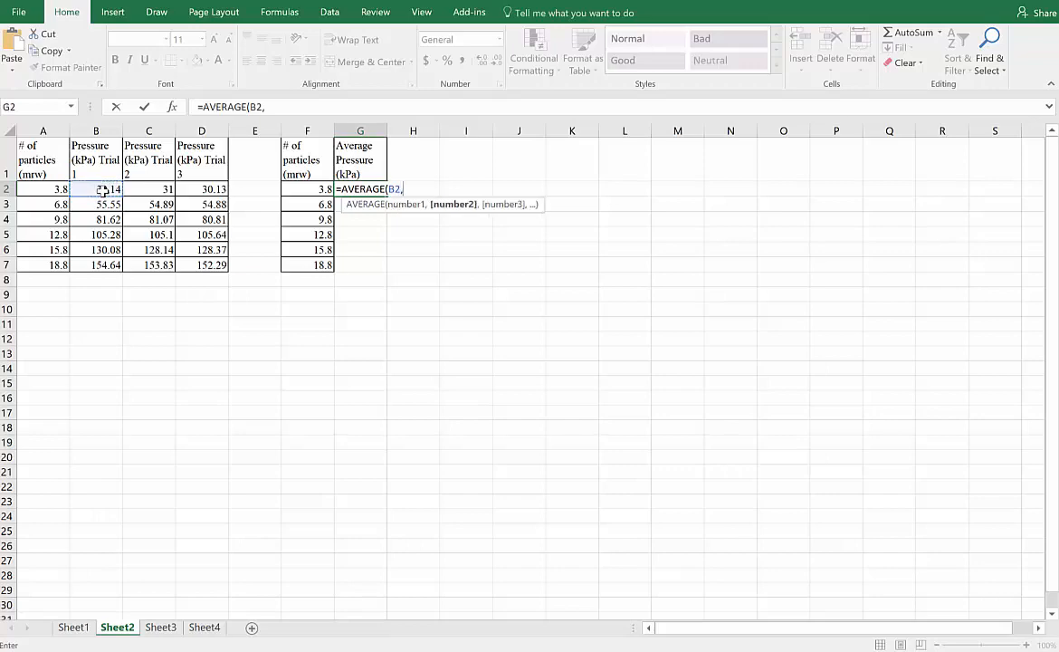
pyautogui.click(134, 189)
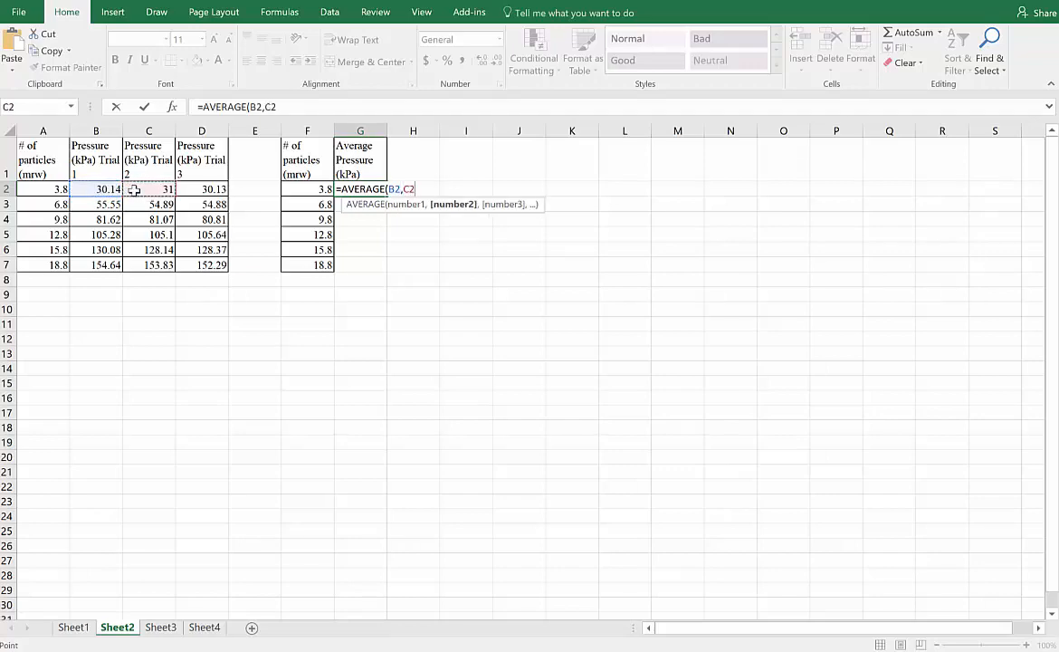
pyautogui.write(',')
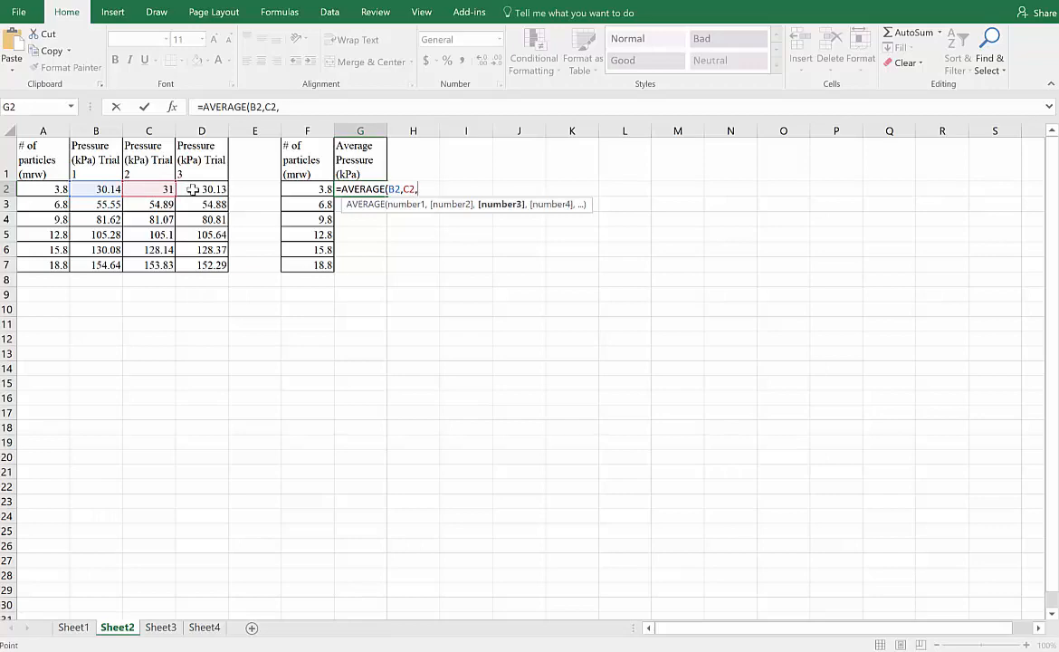
pyautogui.click(192, 189)
pyautogui.write(')')
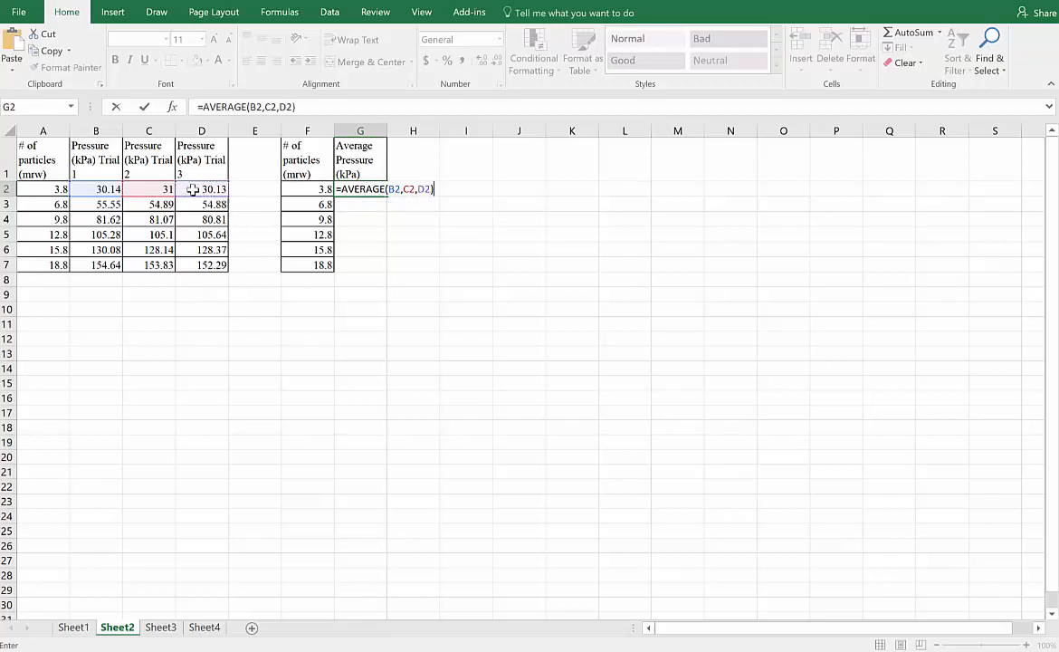
pyautogui.press('Return')
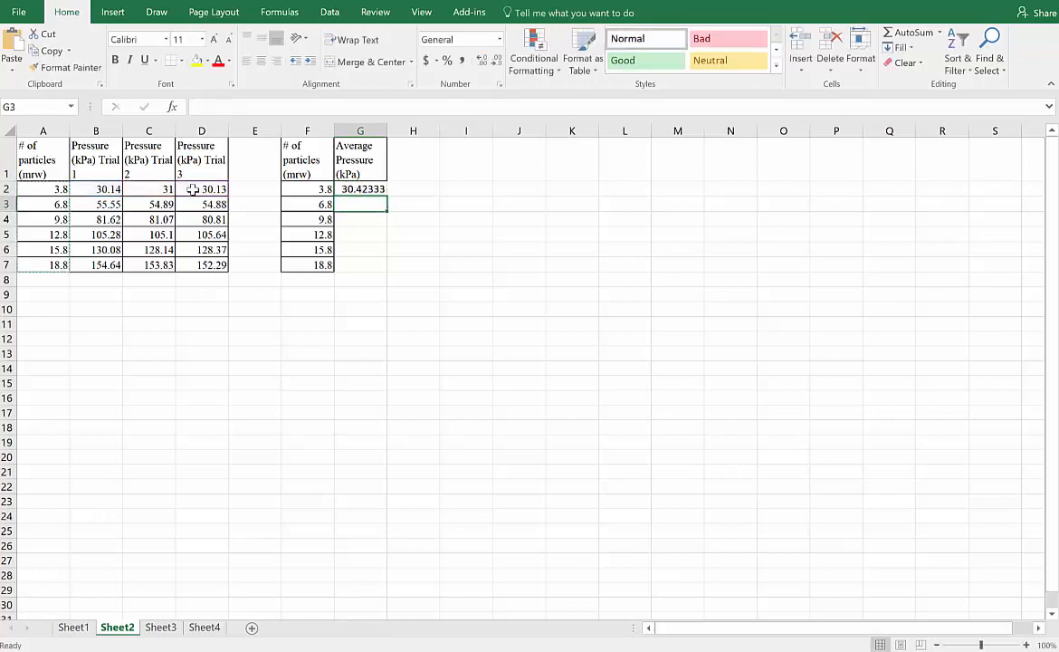
# Fill the average pressure formula from G2 down to G7 for all particle counts.
pyautogui.click(355, 187)
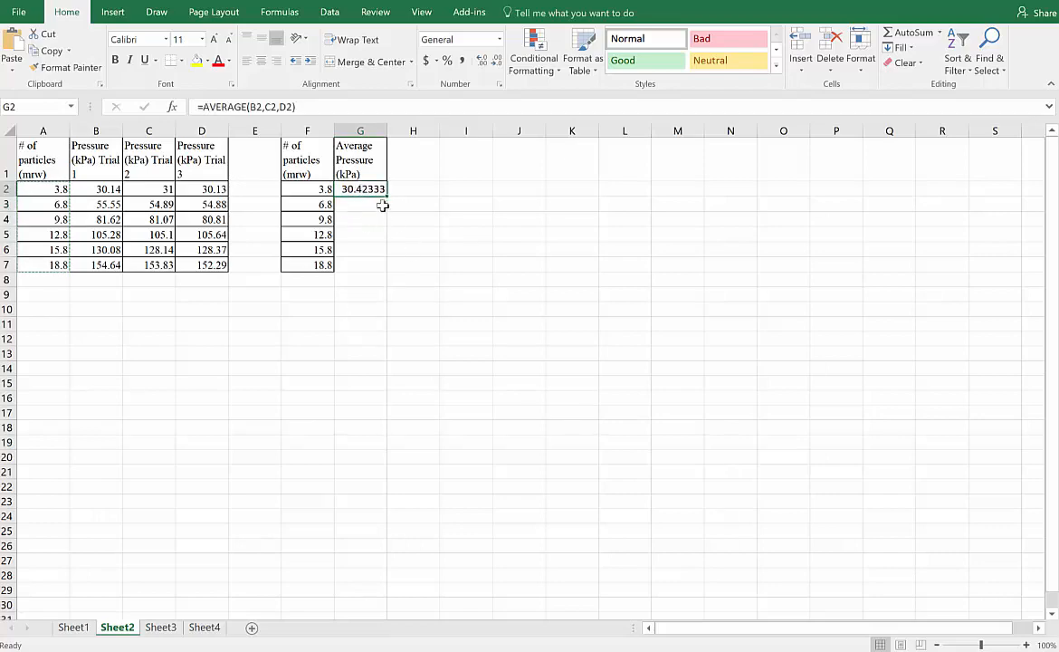
pyautogui.moveTo(385, 194); pyautogui.dragTo(381, 269)
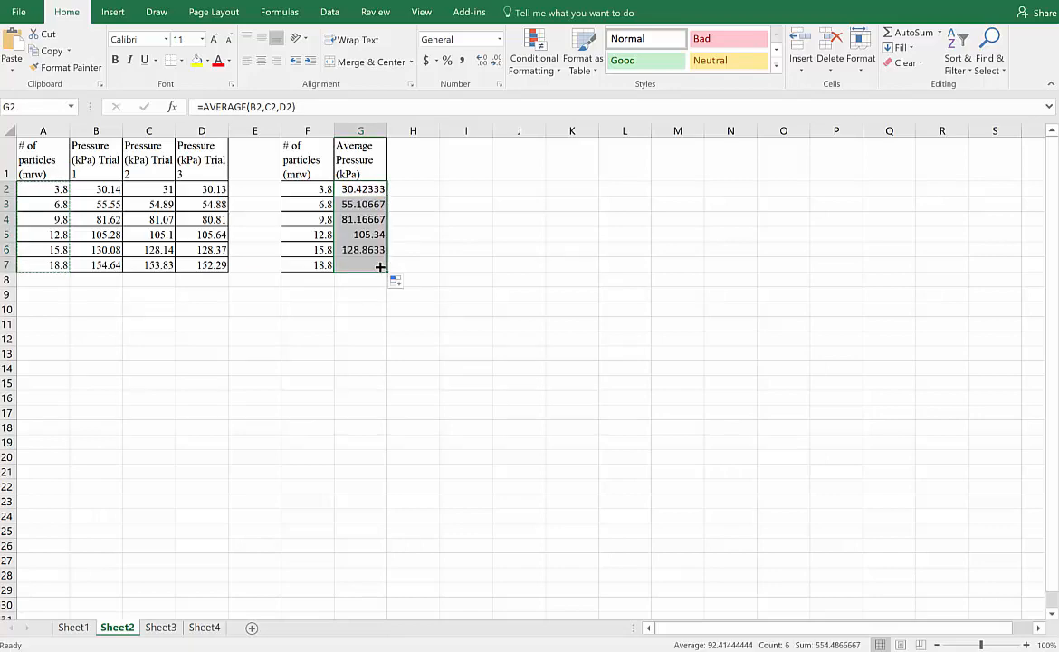
# Insert a markers-only scatter chart of the particle and average pressure data in F1:G7 and place it just below the table.
pyautogui.click(250, 171)
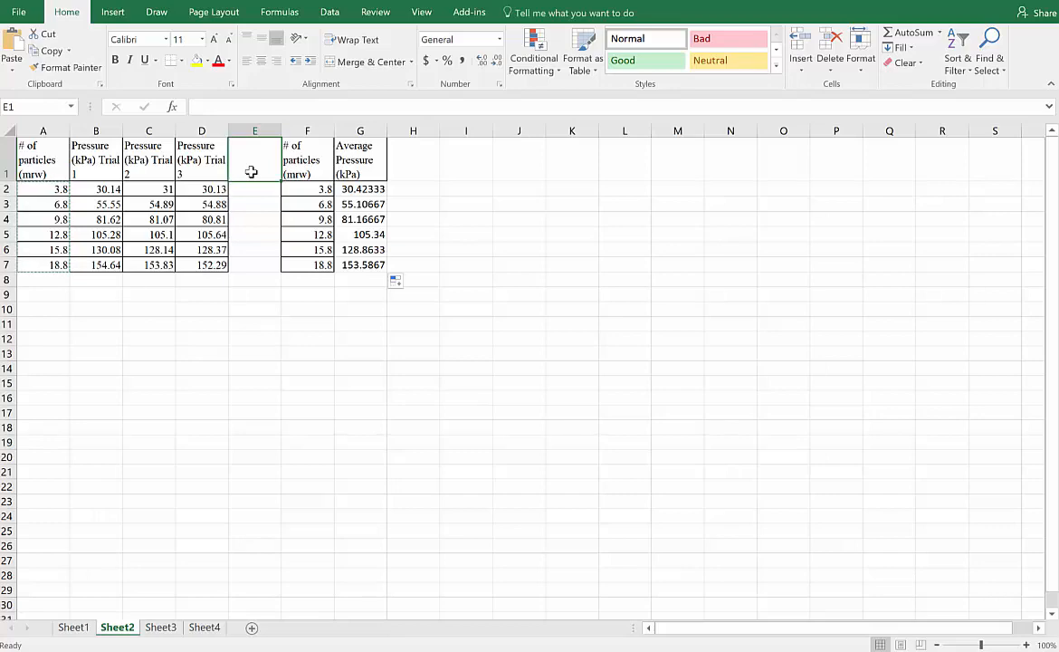
pyautogui.click(281, 166)
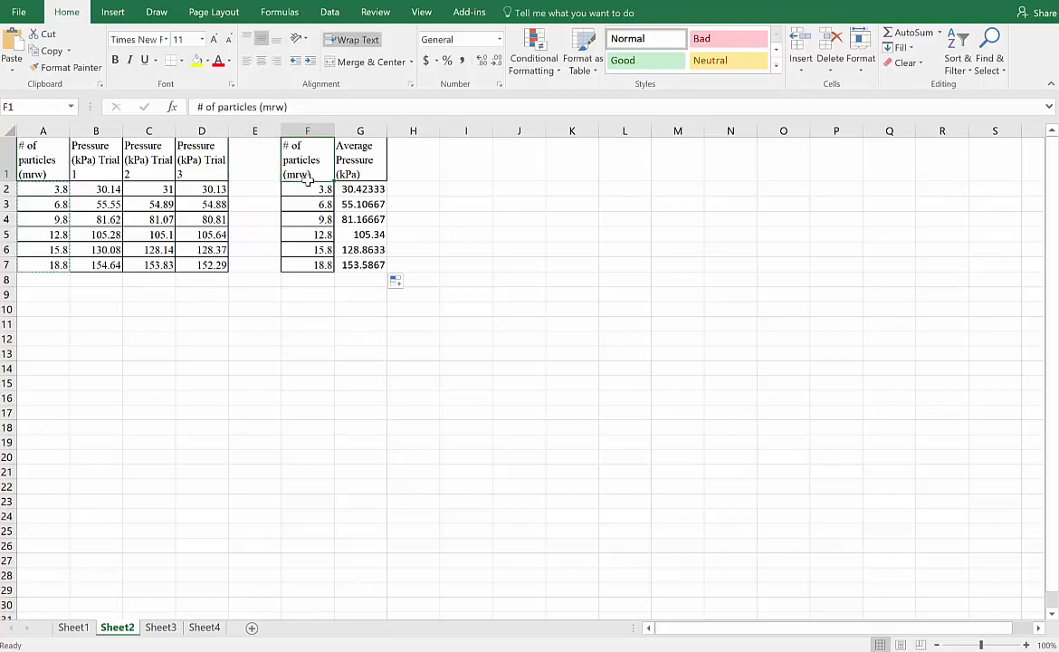
pyautogui.click(372, 265)
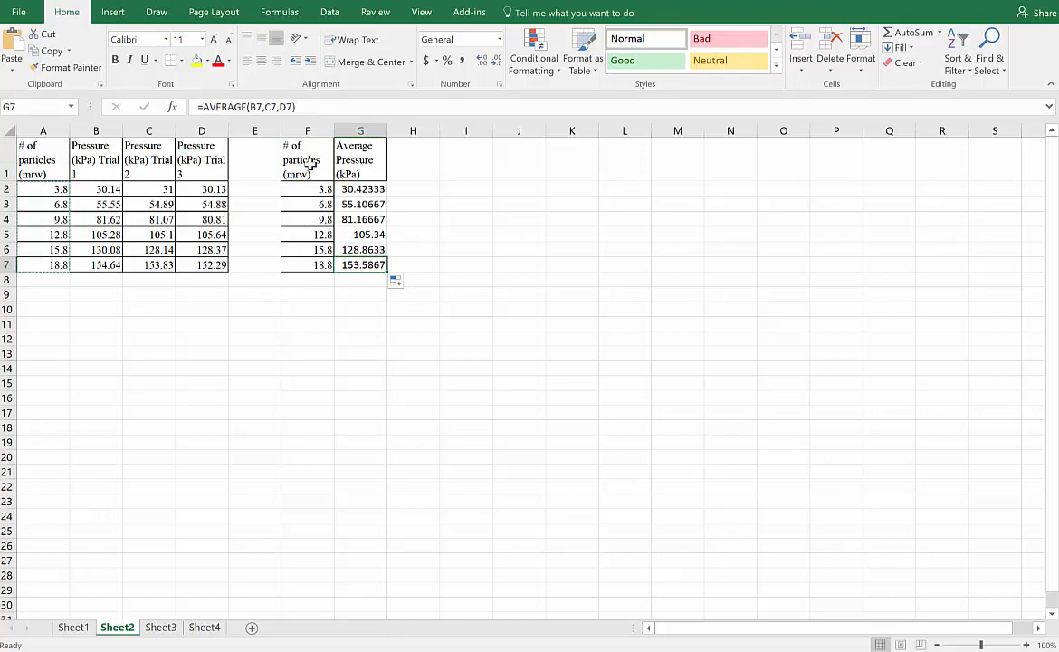
pyautogui.click(310, 166)
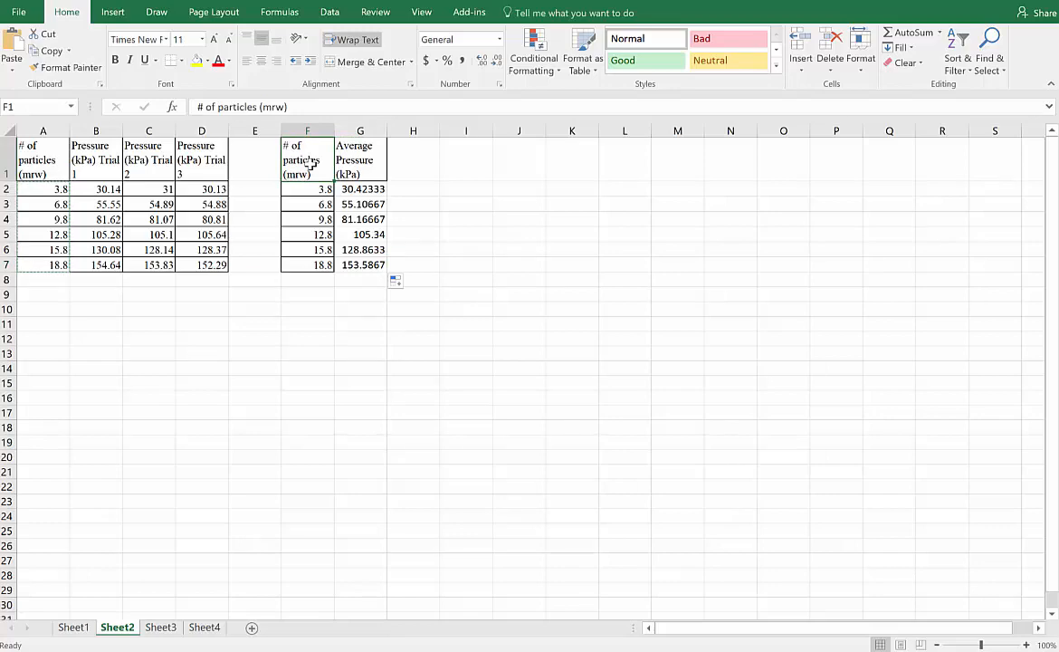
pyautogui.moveTo(311, 165); pyautogui.dragTo(360, 264)
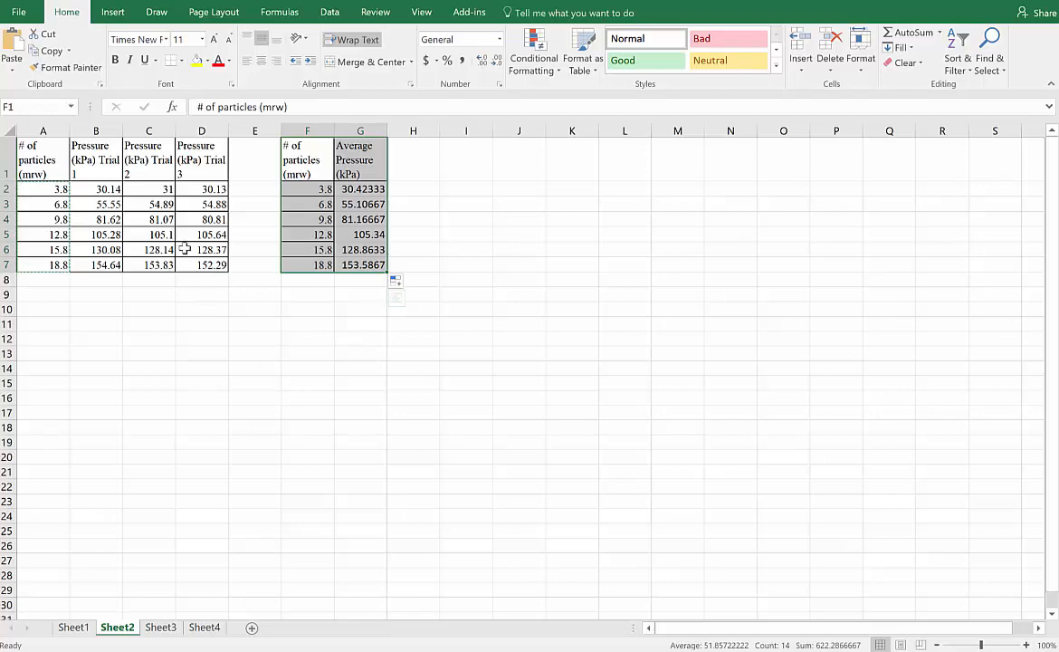
pyautogui.click(113, 12)
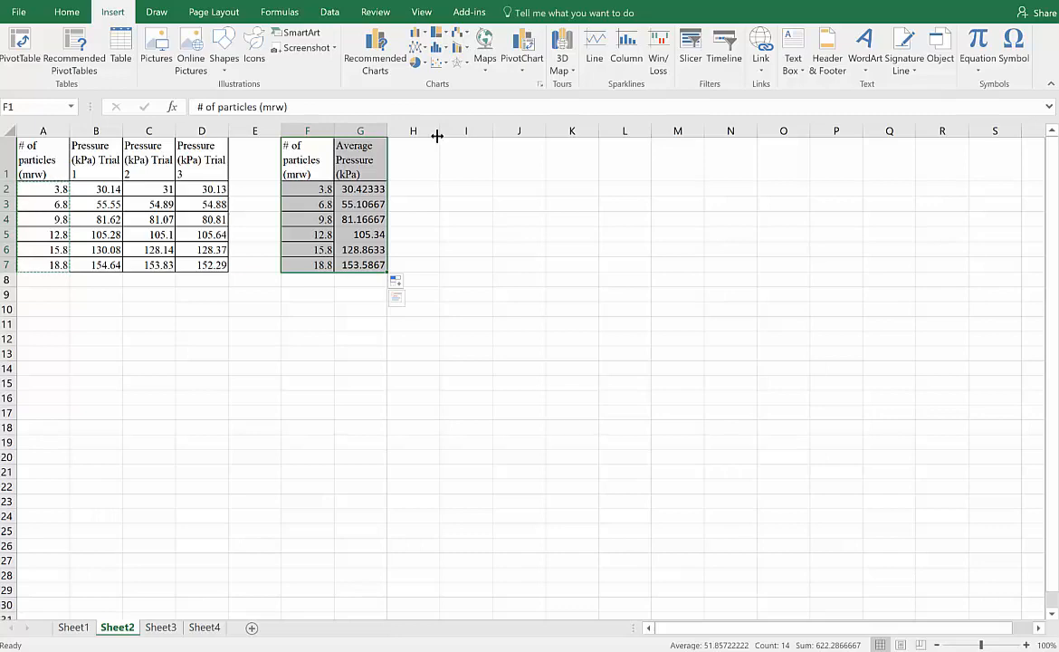
pyautogui.click(446, 63)
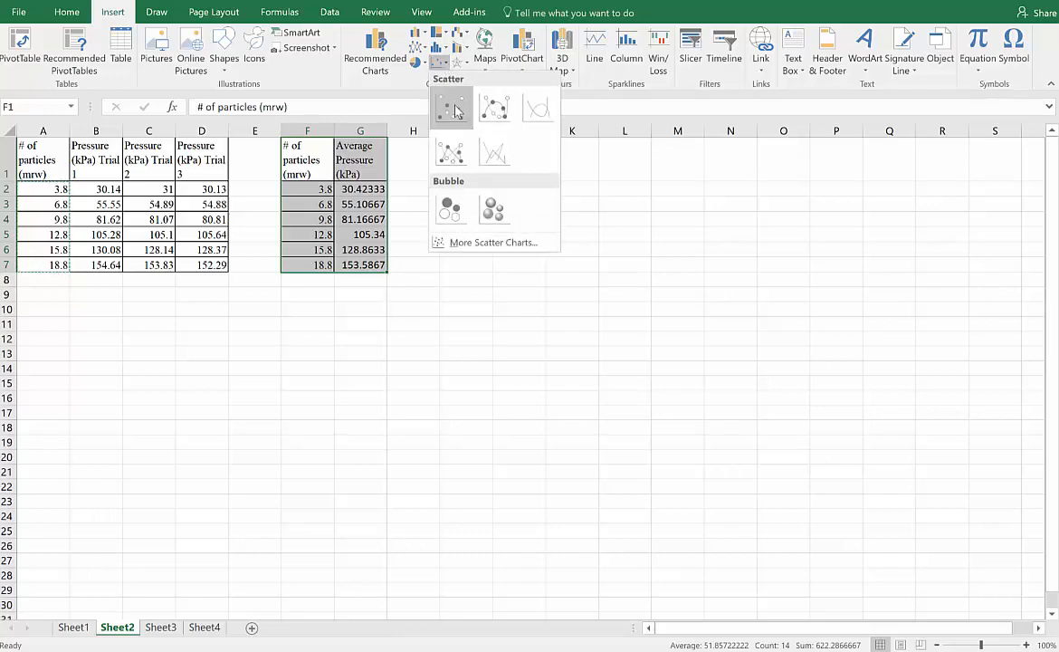
pyautogui.click(457, 110)
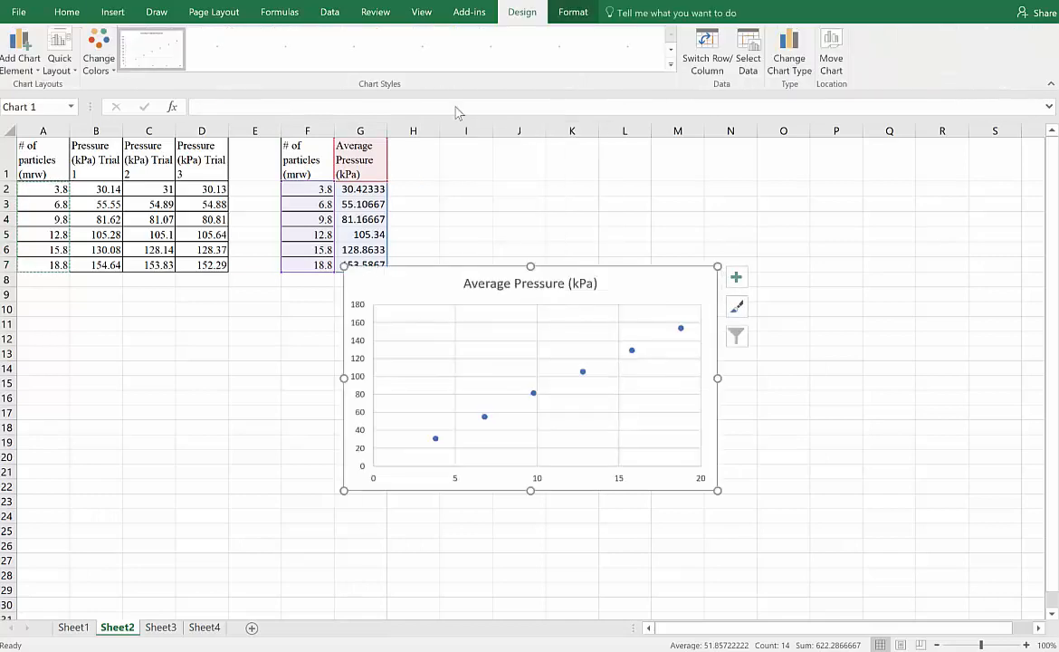
pyautogui.moveTo(412, 304); pyautogui.dragTo(405, 324)
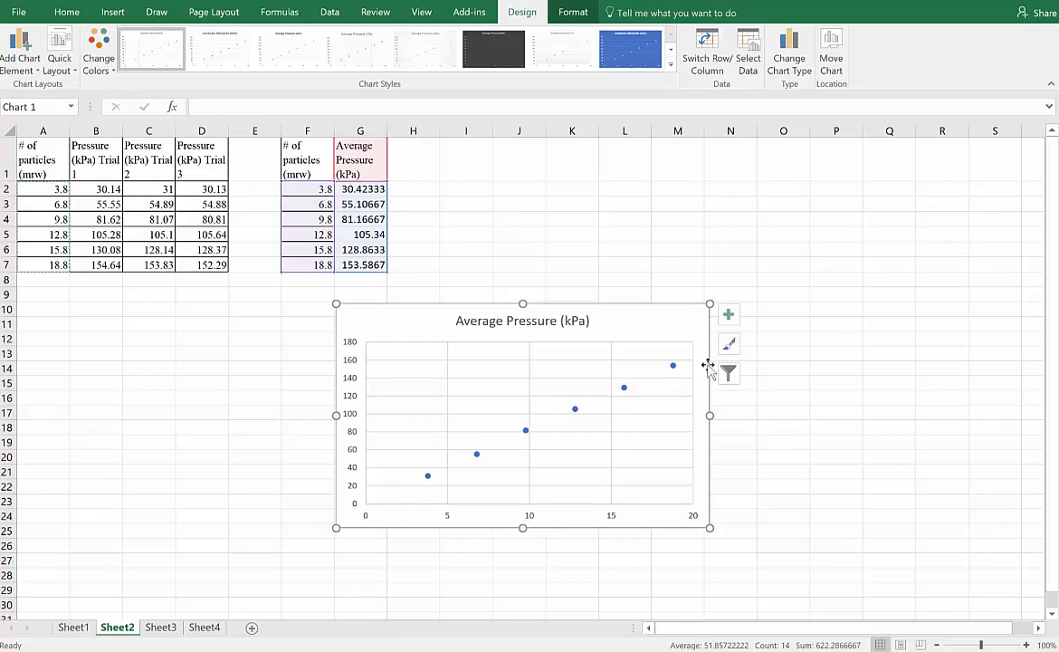
# Change the chart title to "Number of Particles (mrw) vs. Average Pressure (kPa)".
pyautogui.click(455, 319)
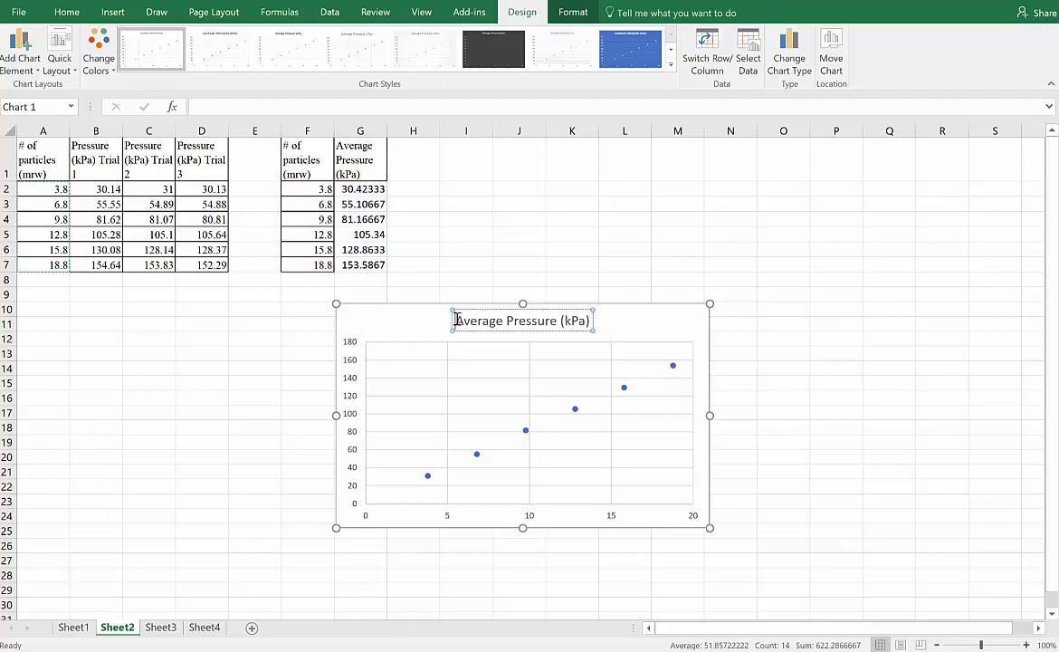
pyautogui.write('Number ')
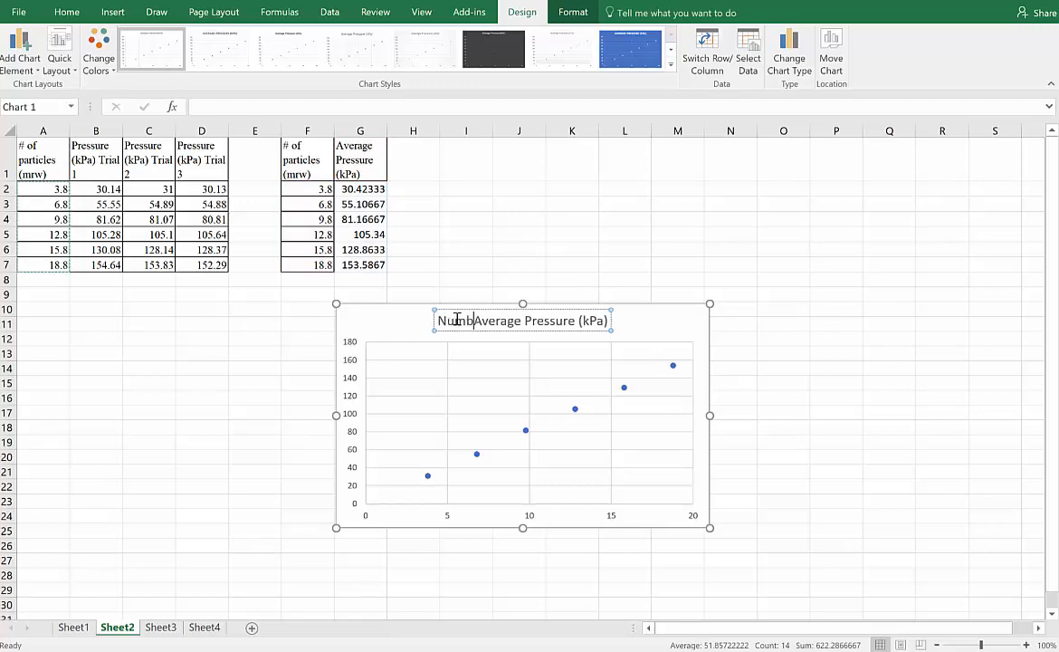
pyautogui.write('of Particle')
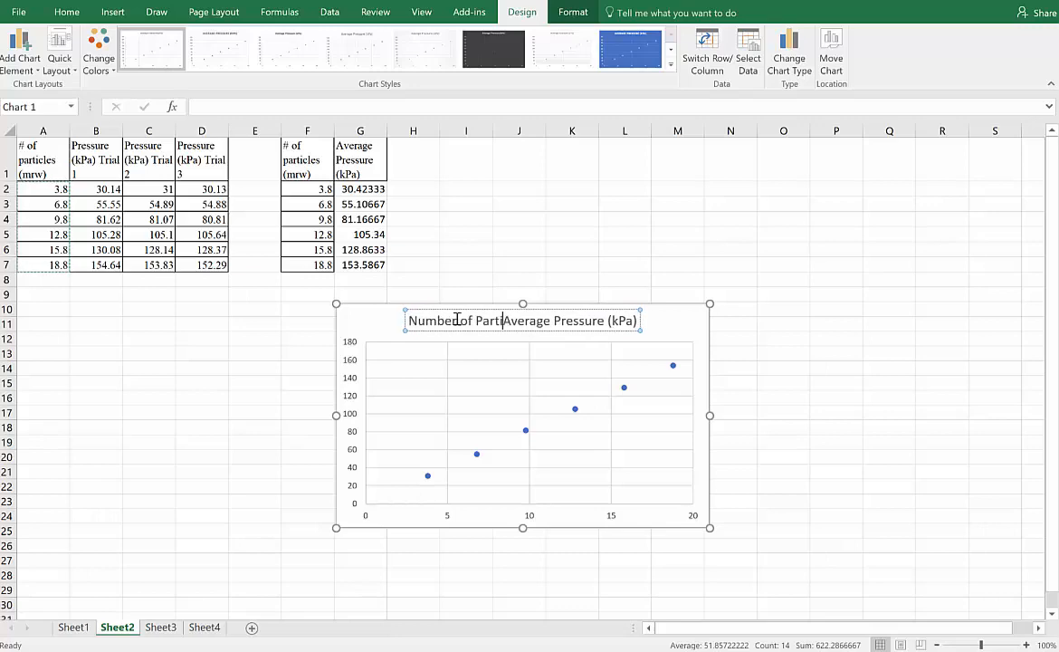
pyautogui.write('s (mr')
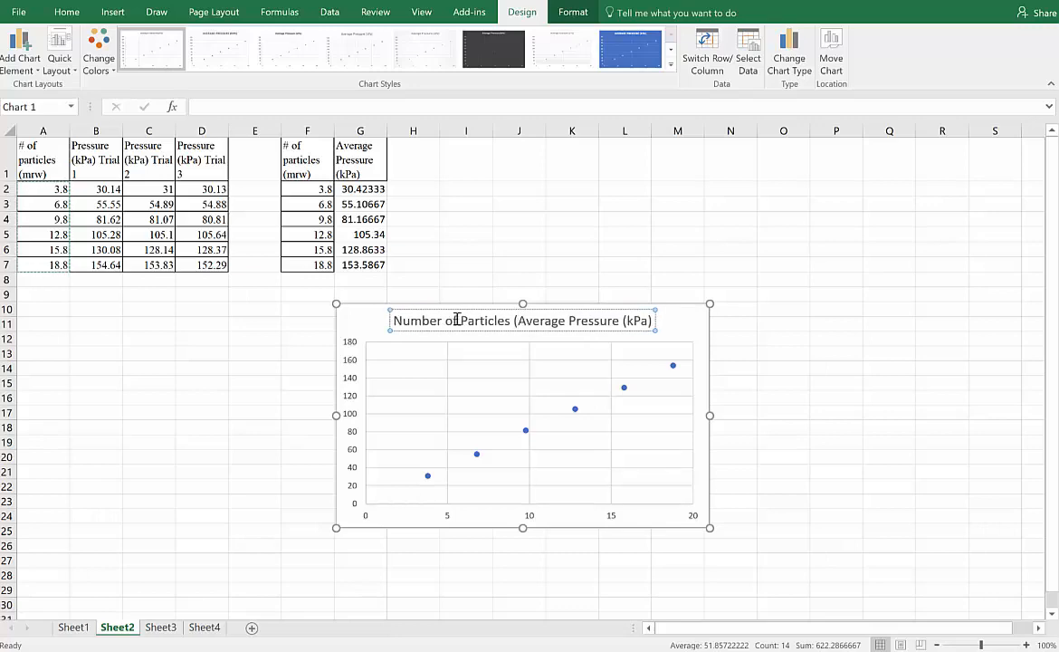
pyautogui.write('w) ')
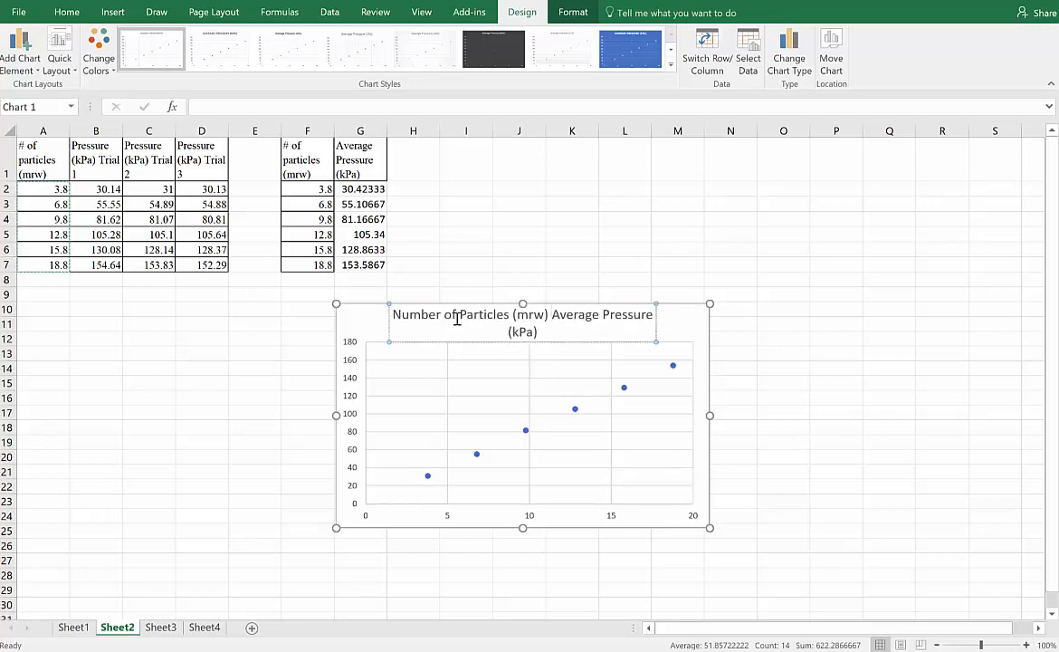
pyautogui.write('vs.')
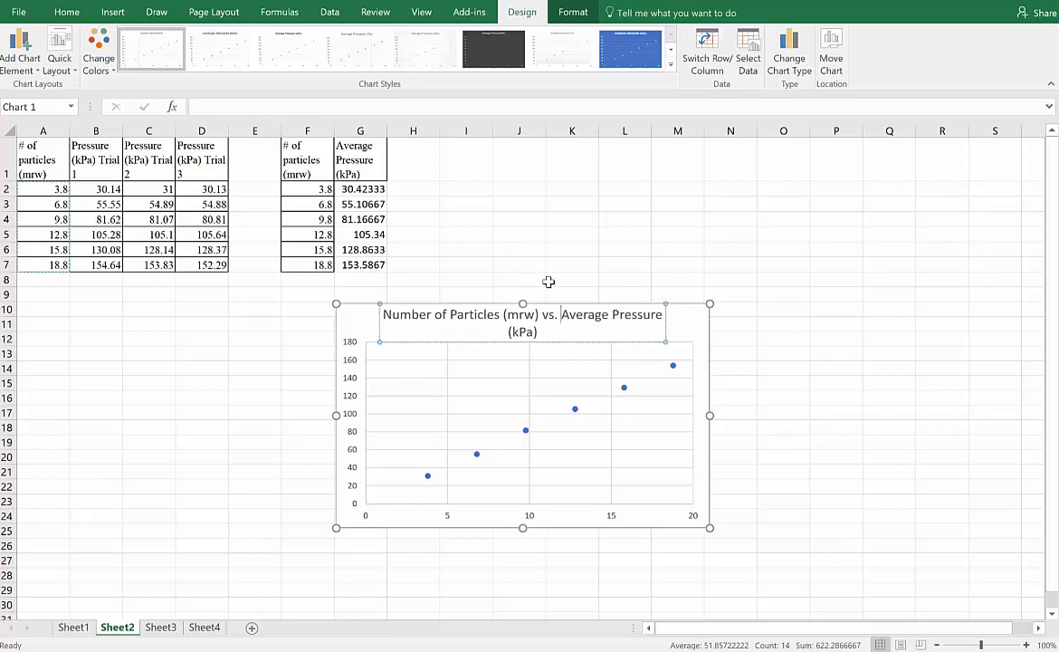
pyautogui.click(468, 283)
# Enlarge the scatter chart to span about columns F to O and rows 8 to 28.
pyautogui.click(349, 310)
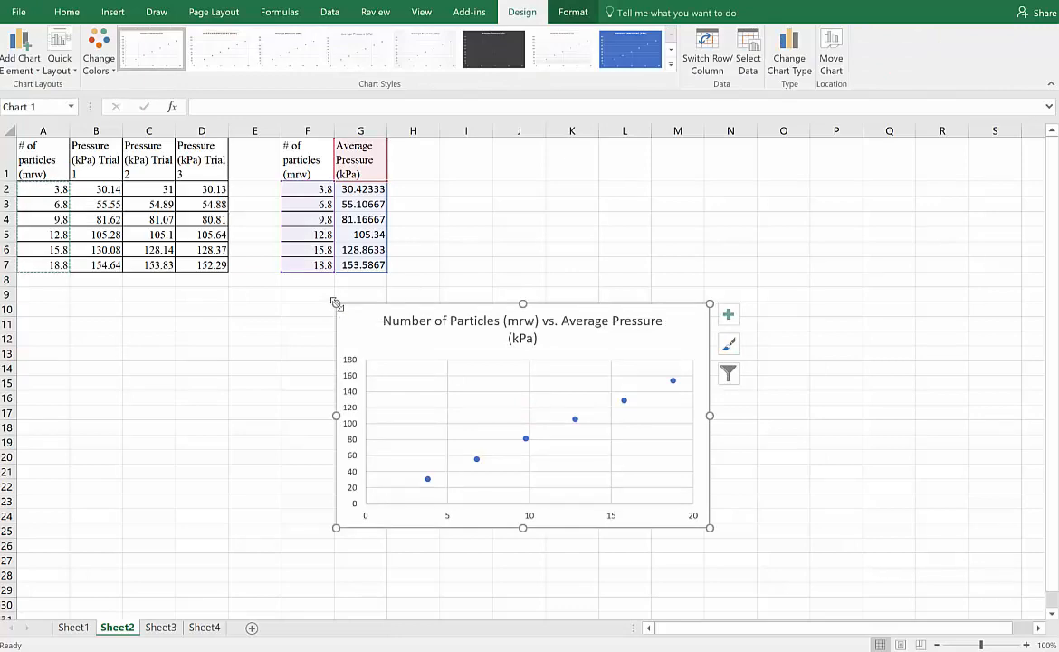
pyautogui.moveTo(336, 304); pyautogui.dragTo(292, 280)
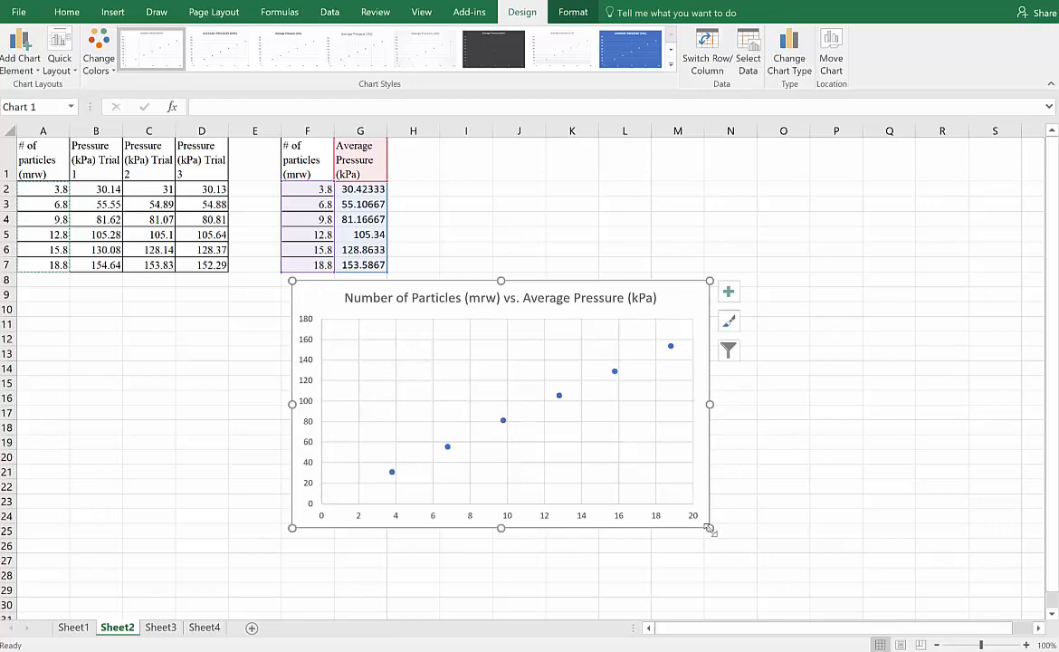
pyautogui.moveTo(708, 528); pyautogui.dragTo(784, 571)
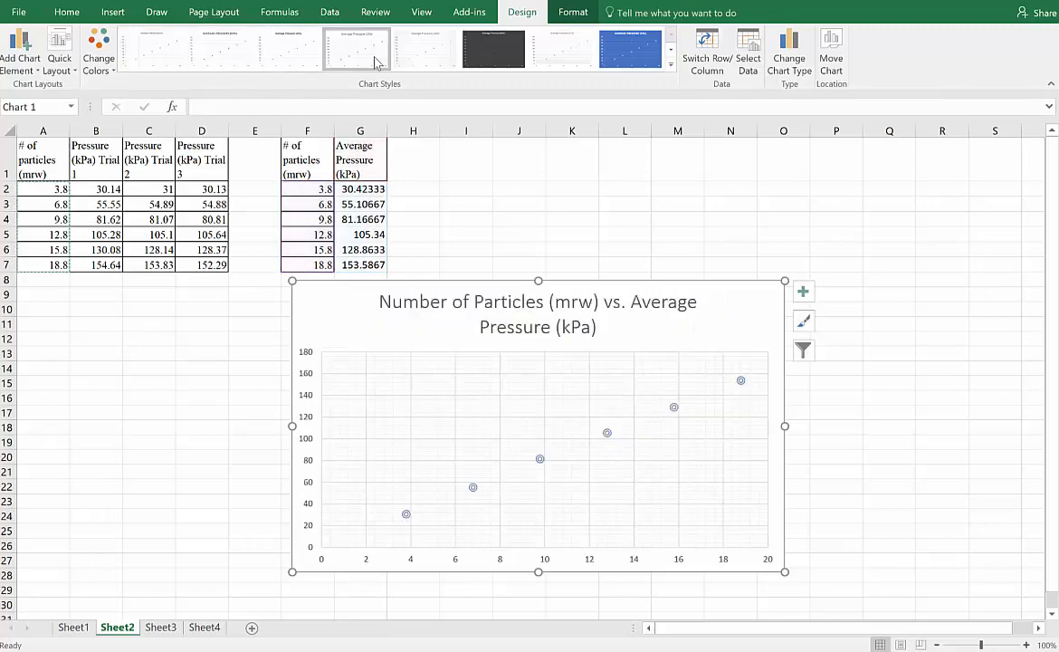
# Try the chart style with the light gray gradient background, and reapply the original plain style.
pyautogui.click(432, 68)
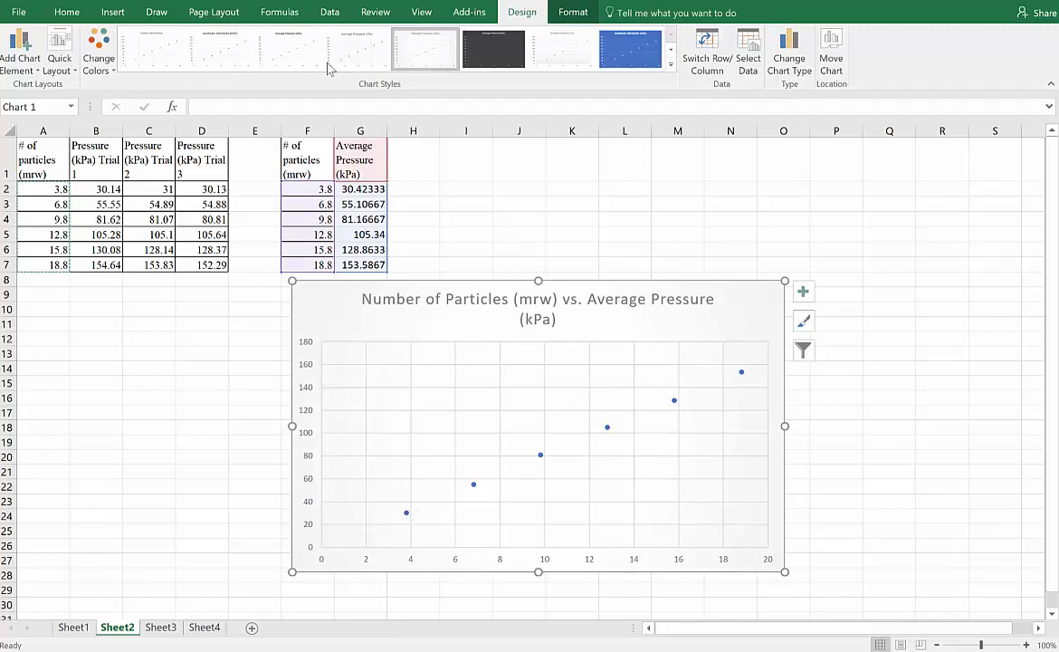
pyautogui.click(155, 54)
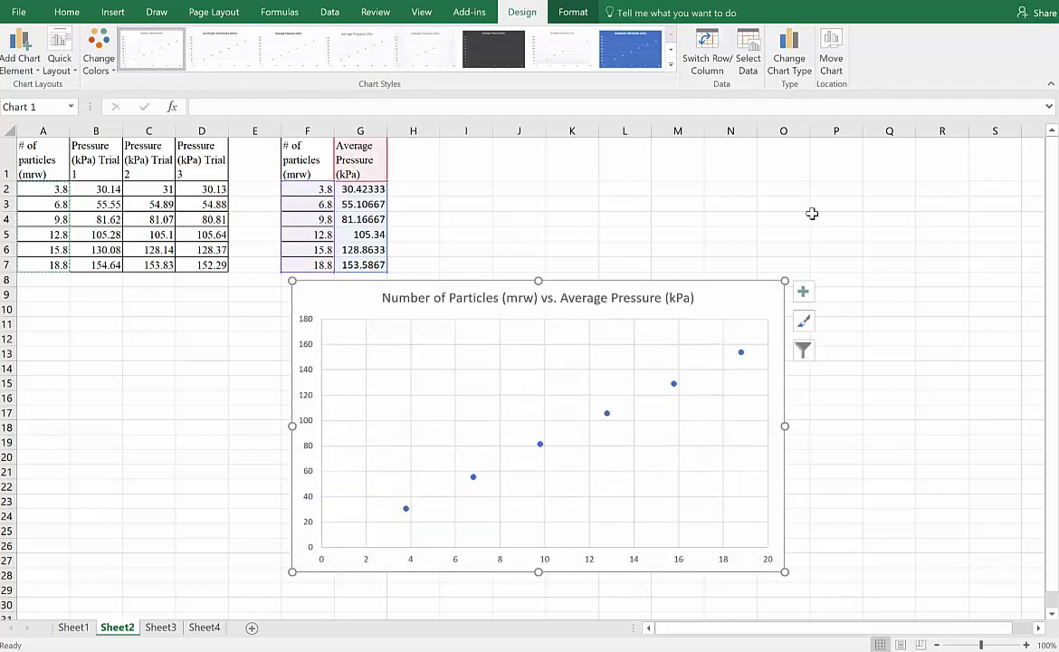
# Add axis titles to both axes of the scatter chart.
pyautogui.click(804, 293)
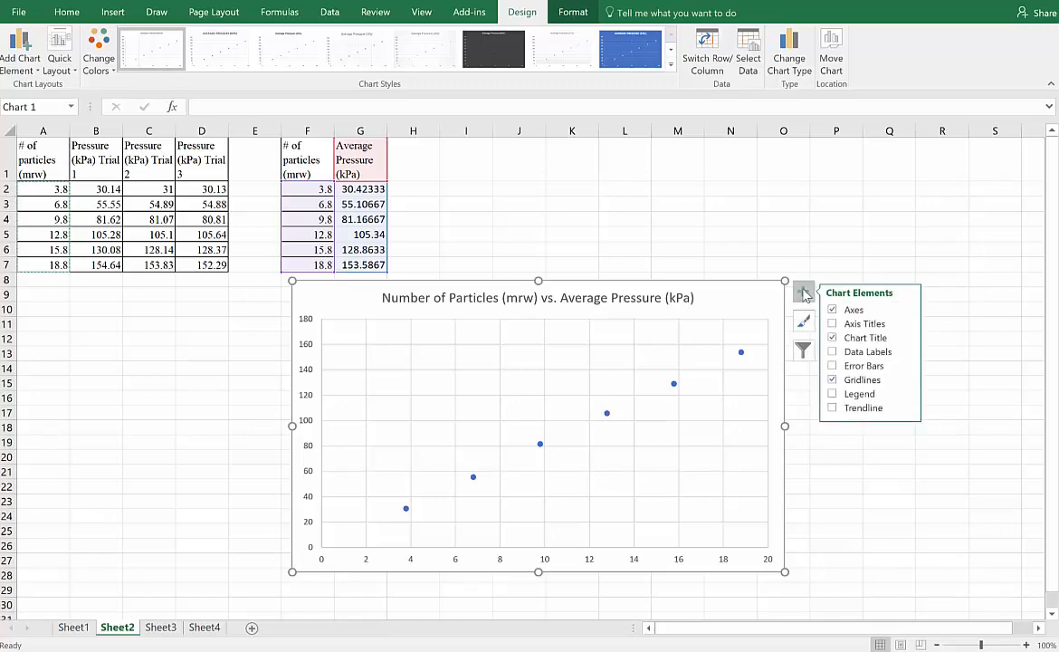
pyautogui.click(831, 323)
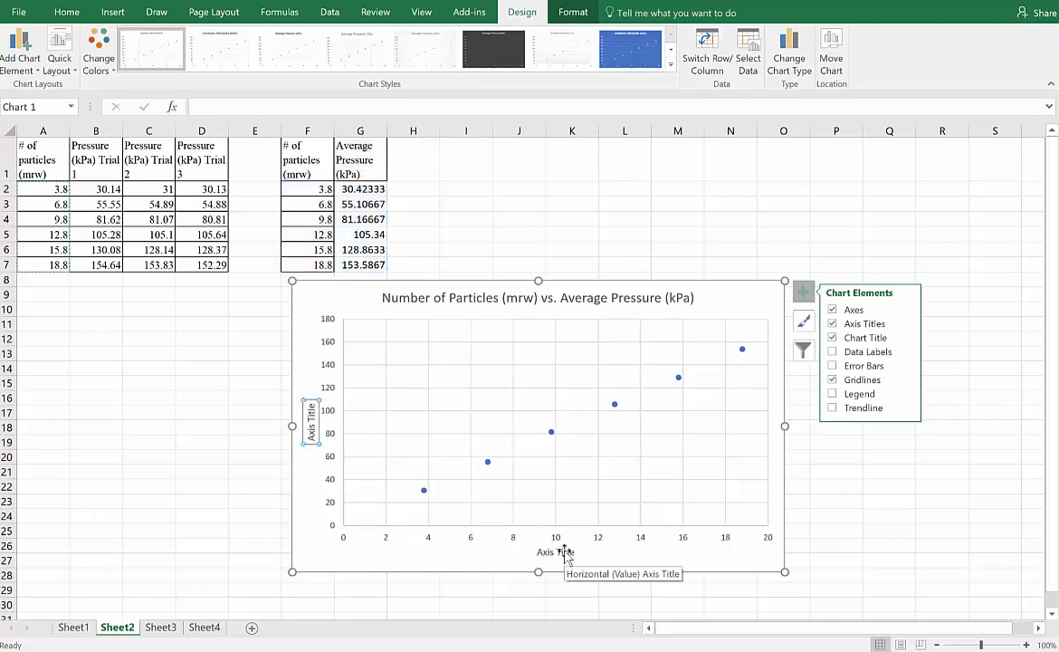
# Change the horizontal axis title of the scatter chart to "Number of Particles".
pyautogui.click(564, 554)
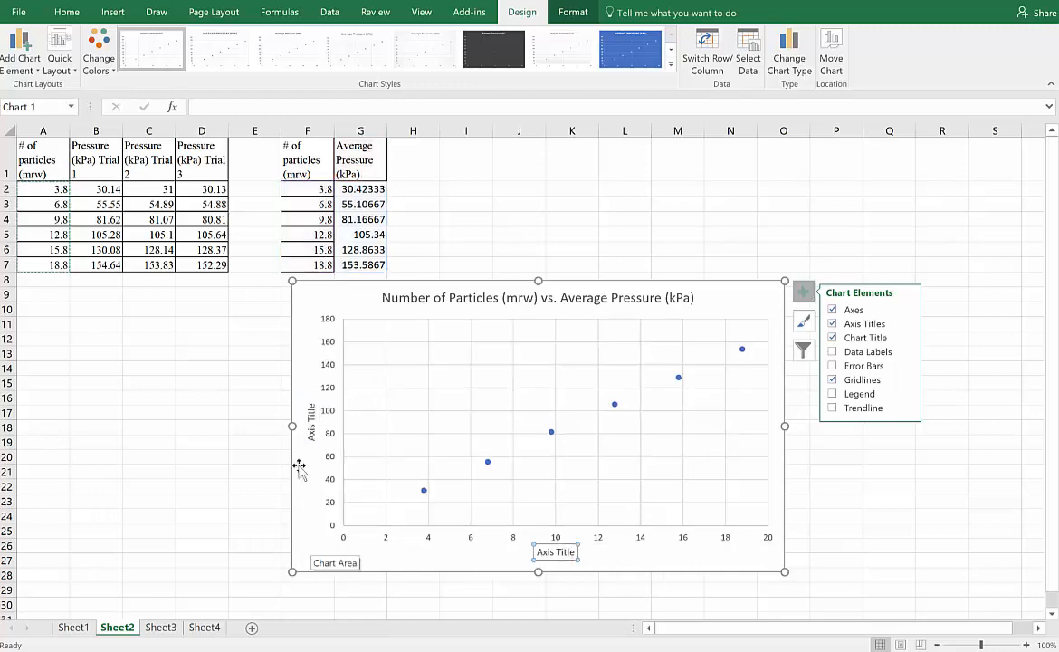
pyautogui.click(573, 553)
pyautogui.moveTo(575, 553); pyautogui.dragTo(532, 555)
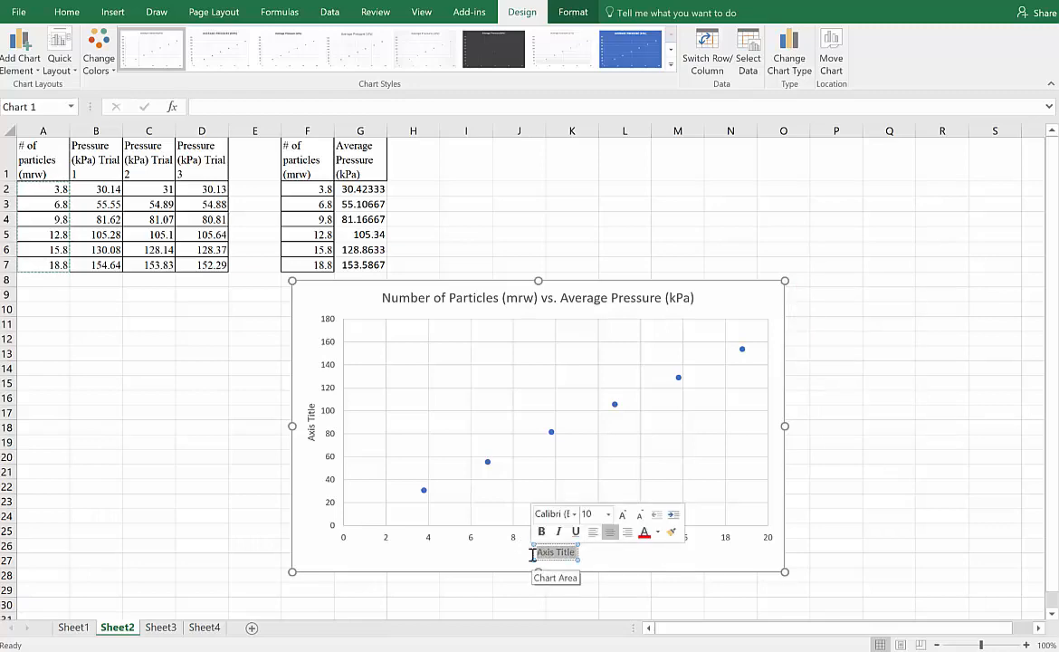
pyautogui.write('Number')
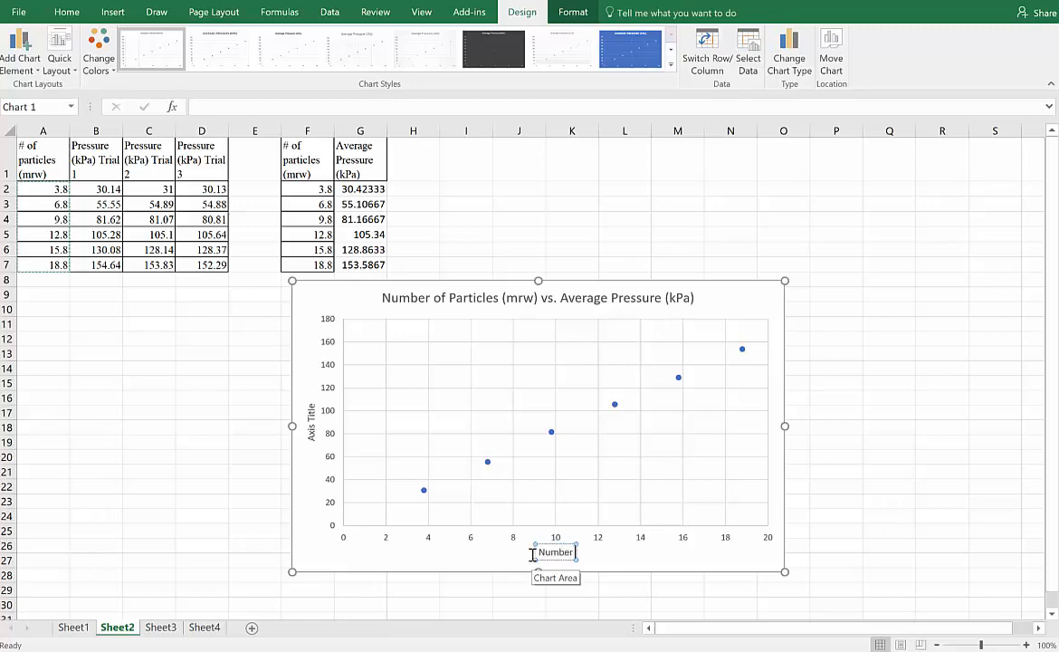
pyautogui.write(' of particles')
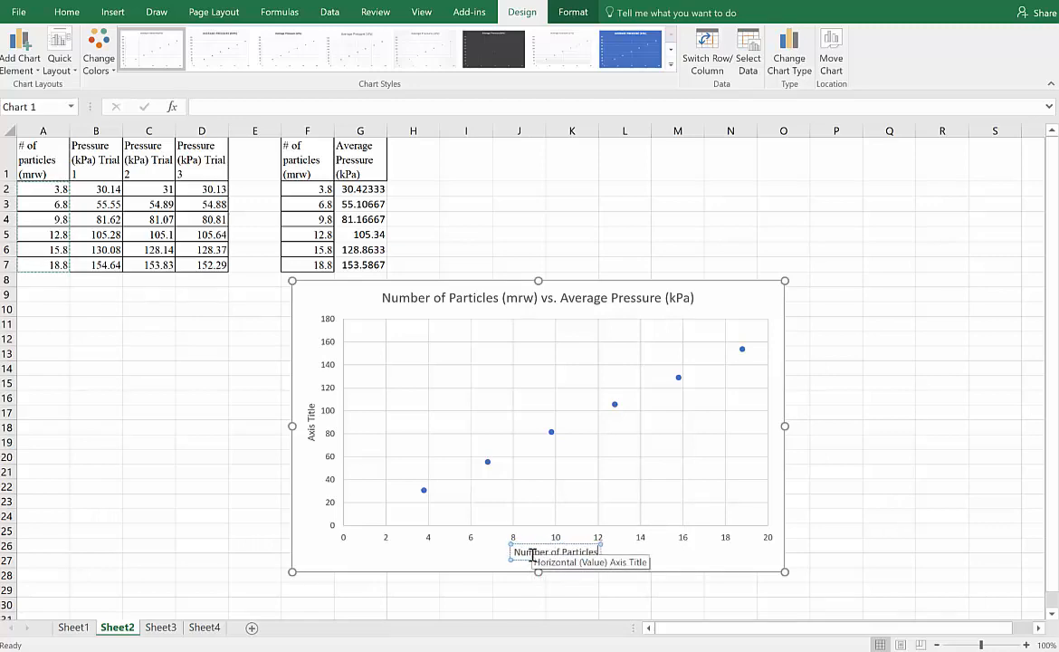
# Replace the vertical axis title's placeholder text with "Average Pressure".
pyautogui.click(310, 418)
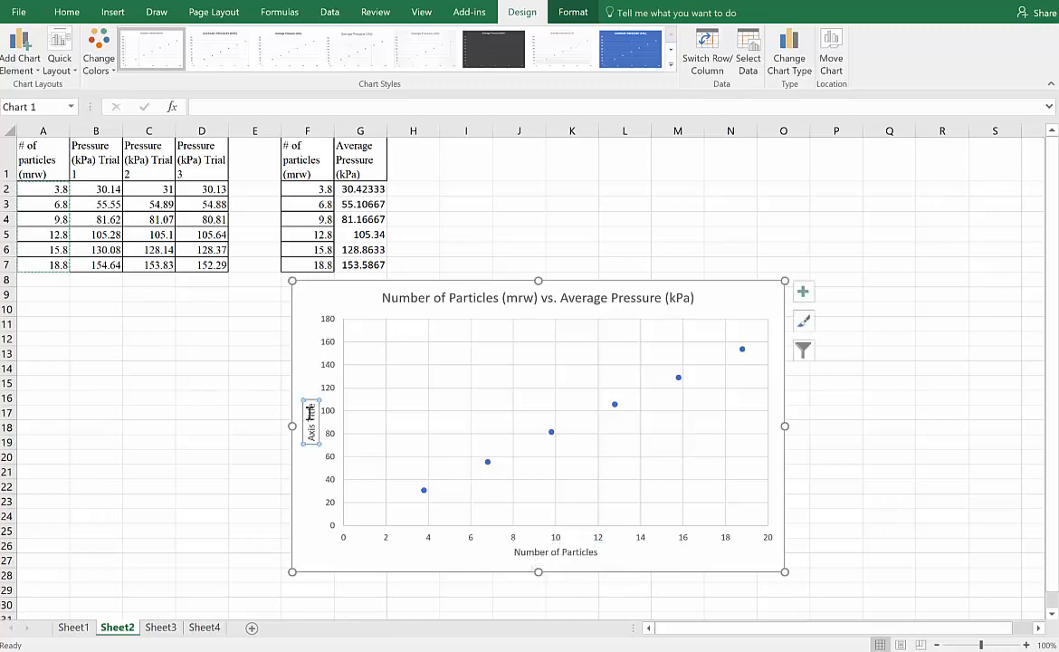
pyautogui.click(309, 413)
pyautogui.press('BackSpace')
pyautogui.press('BackSpace')
pyautogui.press('BackSpace')
pyautogui.press('BackSpace')
pyautogui.press('BackSpace')
pyautogui.press('BackSpace')
pyautogui.press('BackSpace')
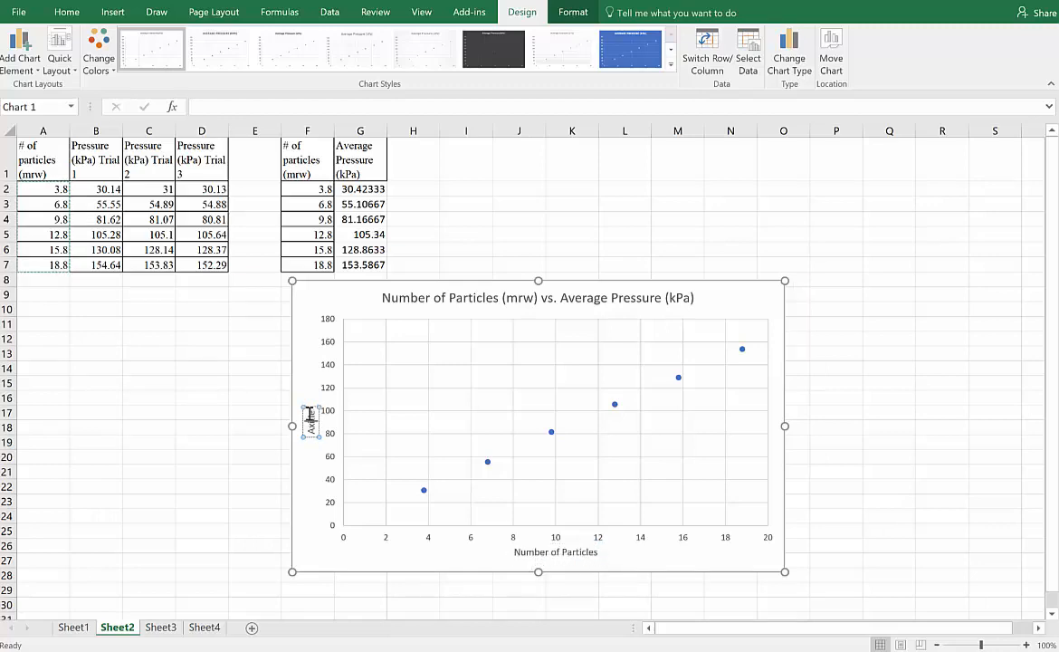
pyautogui.press('Delete')
pyautogui.press('Delete')
pyautogui.press('Delete')
pyautogui.write('Average Pressure')
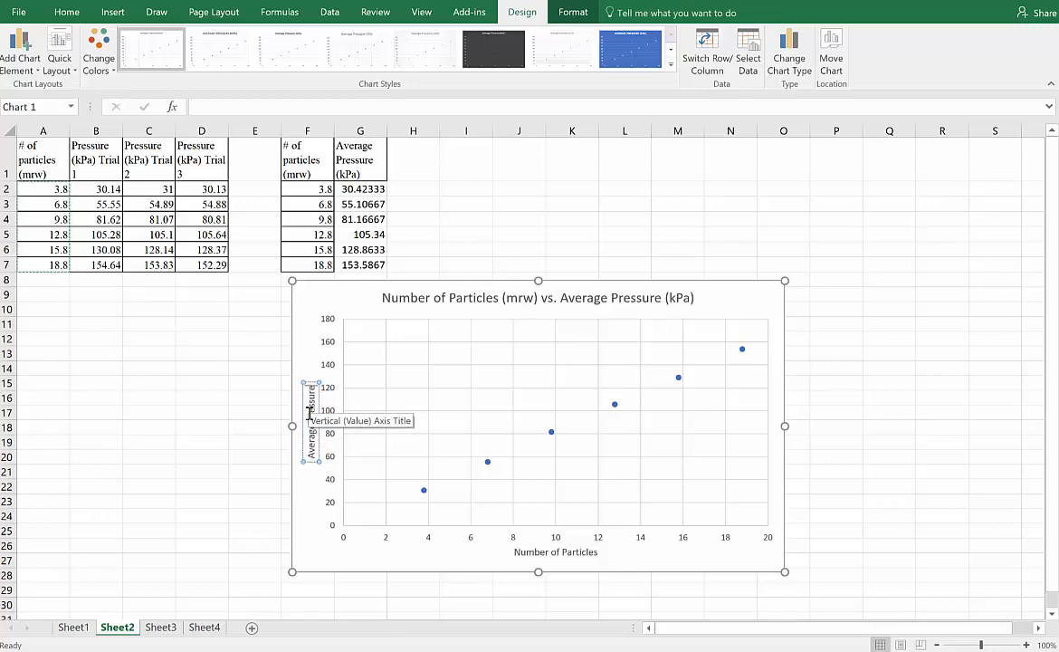
pyautogui.click(303, 299)
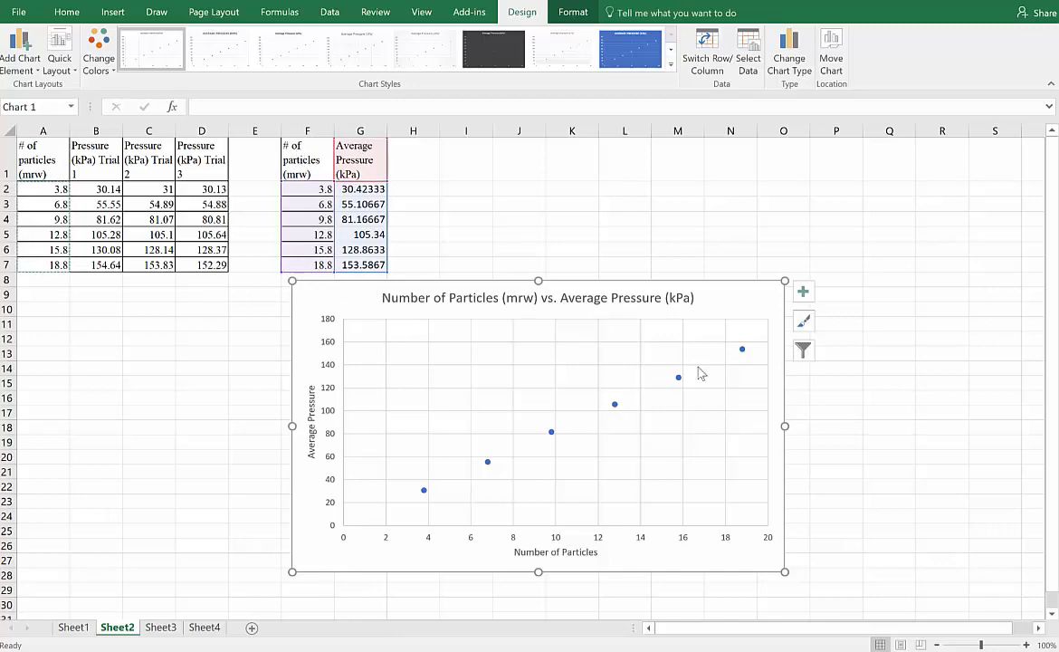
# Add a linear trendline to the average pressure data through the additional trendline options.
pyautogui.click(813, 296)
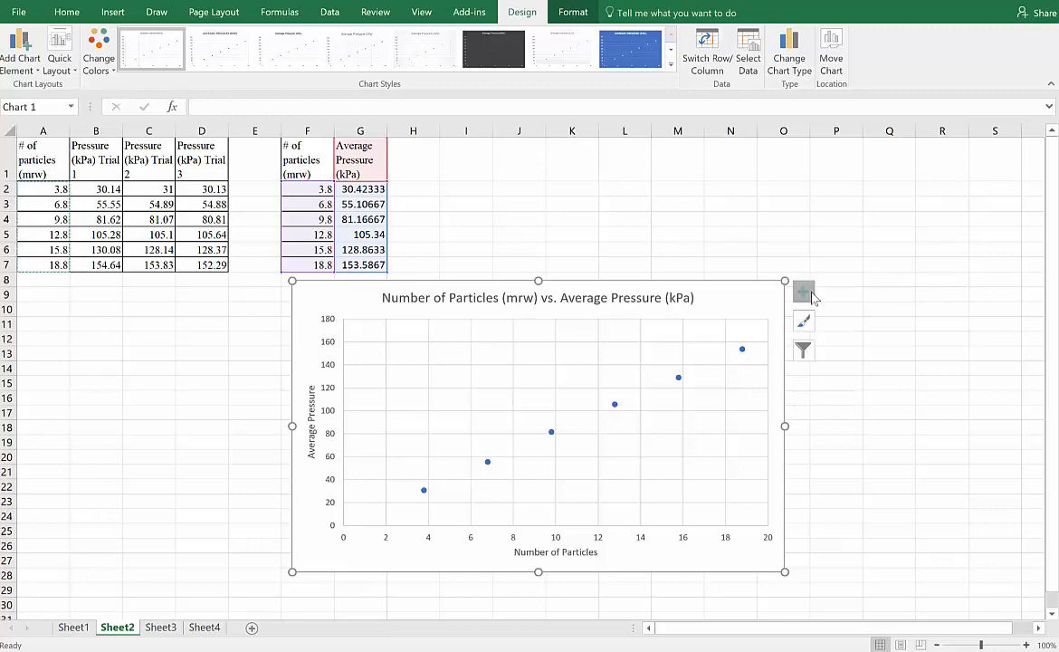
pyautogui.click(805, 292)
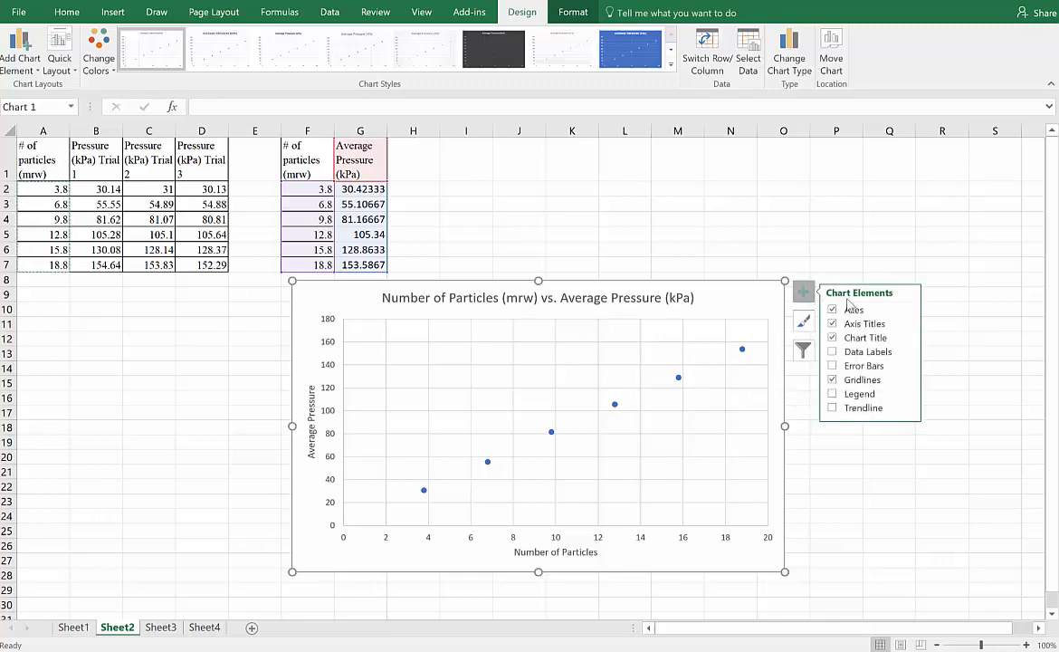
pyautogui.click(910, 412)
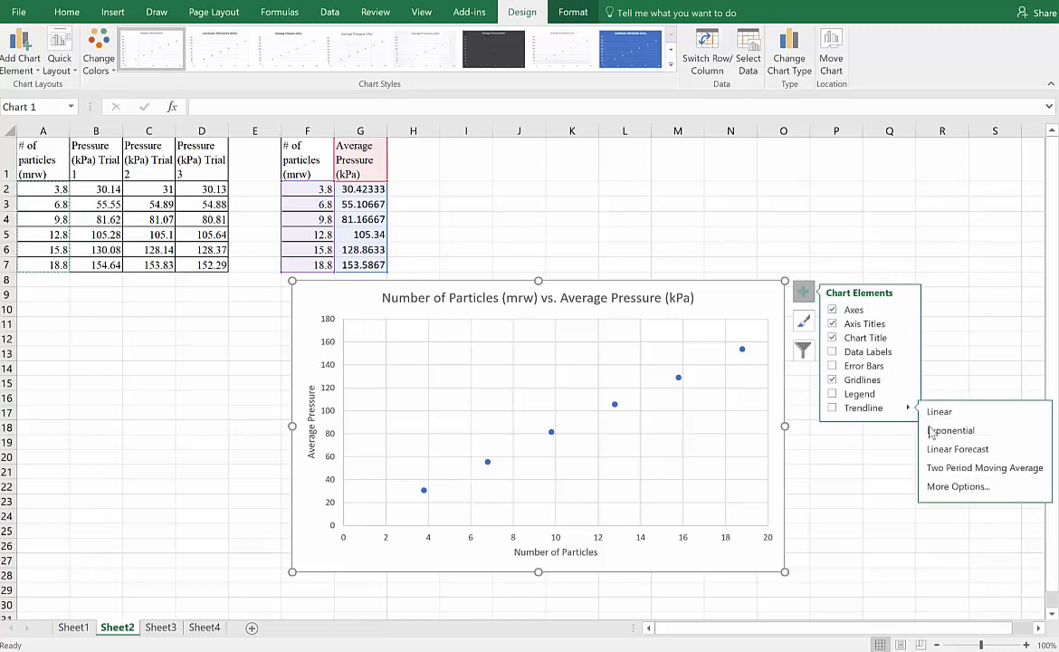
pyautogui.click(942, 488)
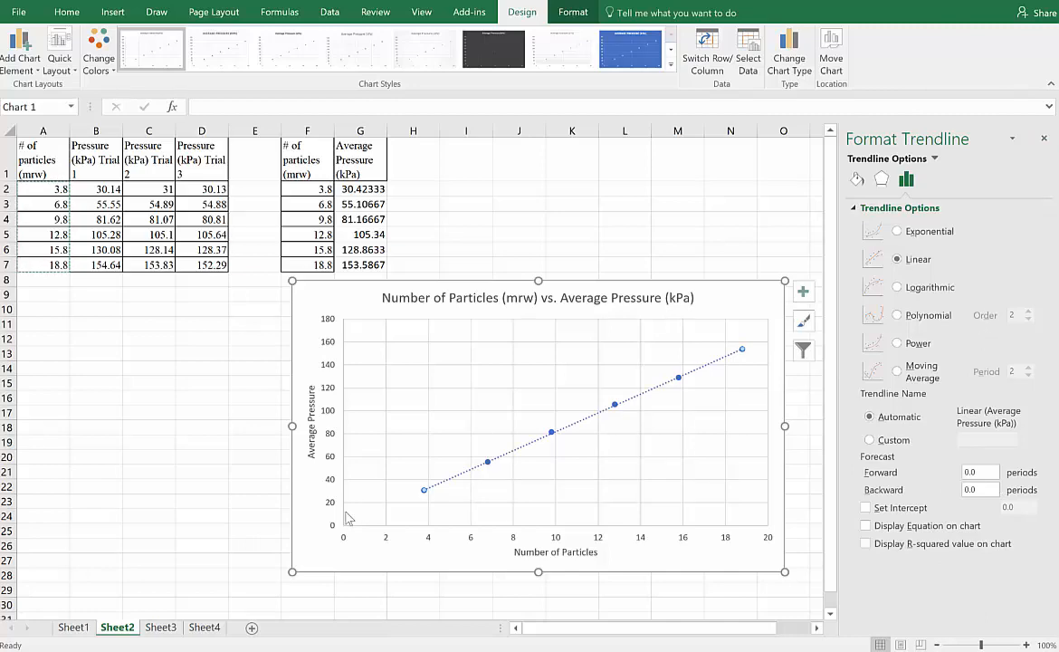
# Try the Exponential, Logarithmic, Polynomial, Power and Moving Average trendline types, and set the trendline back to Linear.
pyautogui.click(897, 232)
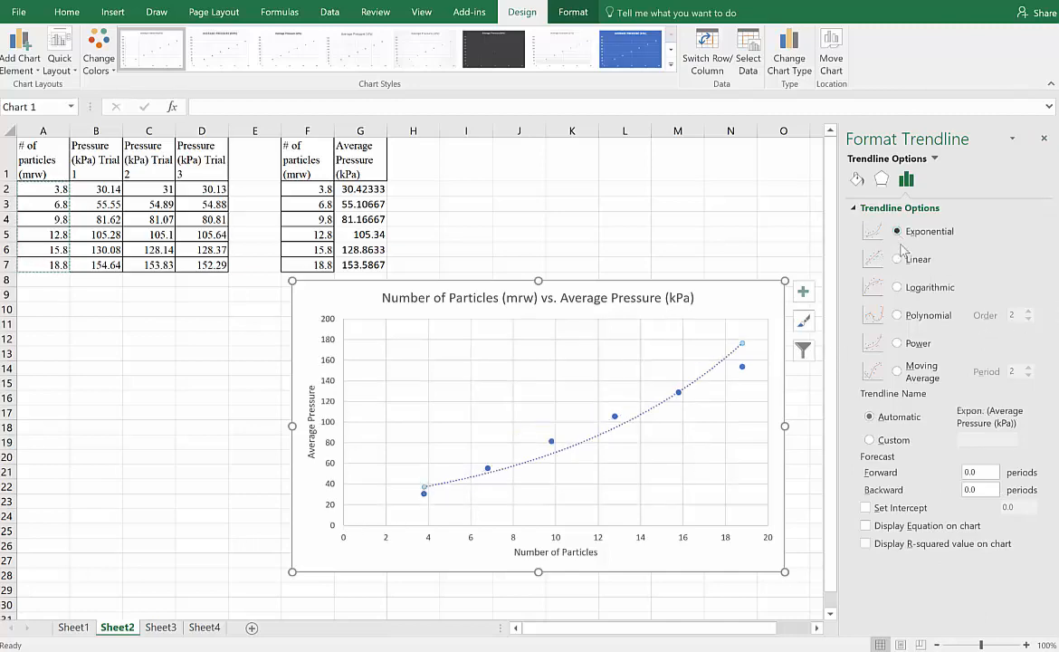
pyautogui.click(897, 287)
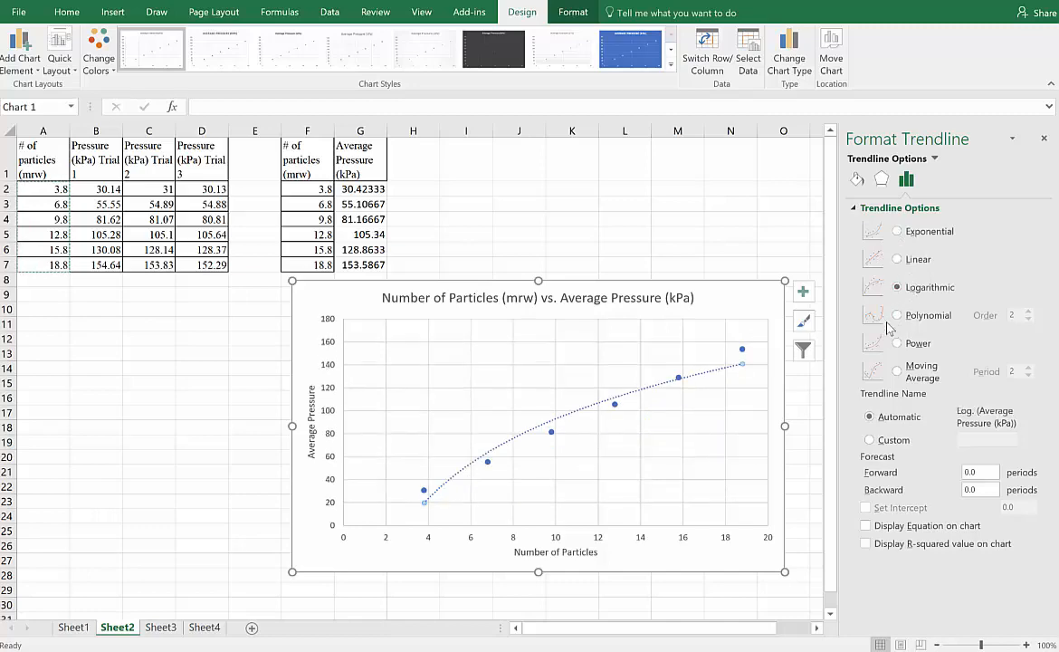
pyautogui.click(897, 315)
pyautogui.click(897, 344)
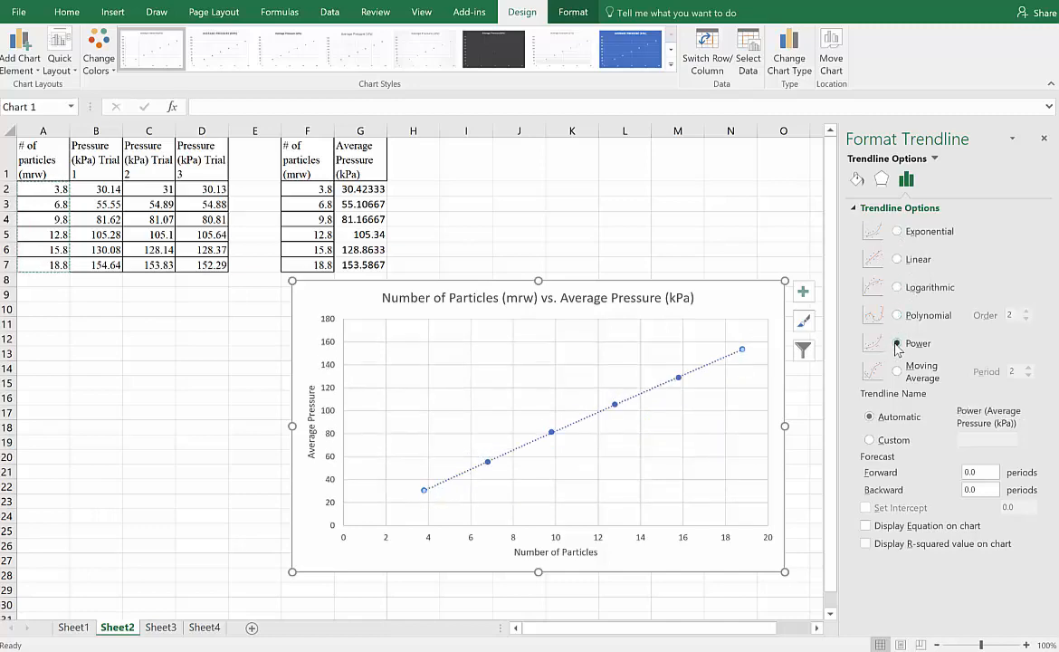
pyautogui.click(897, 372)
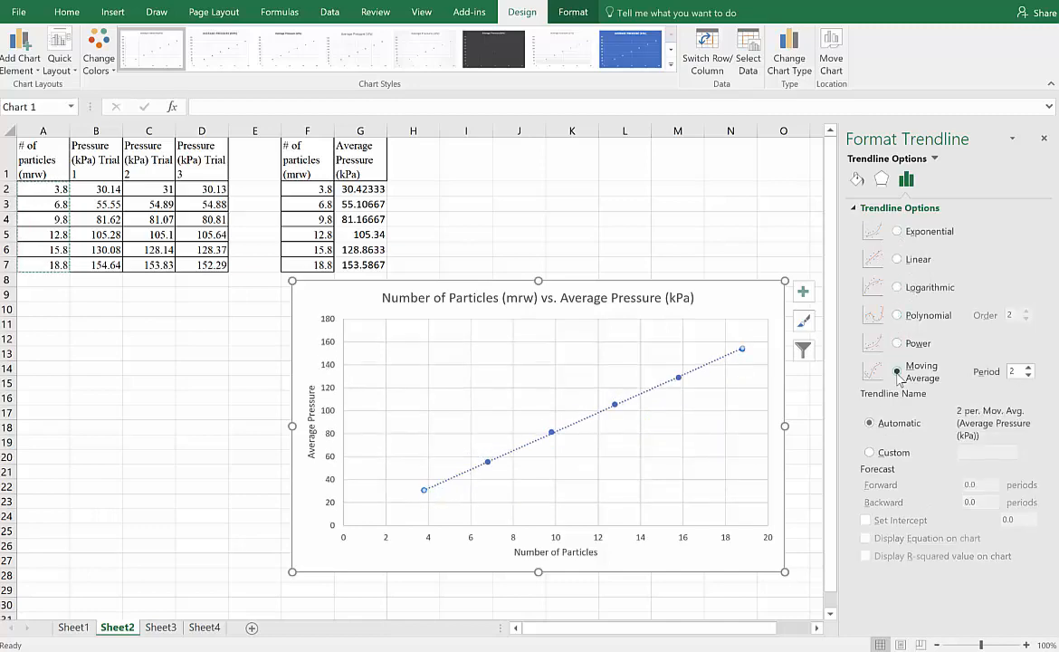
pyautogui.click(899, 260)
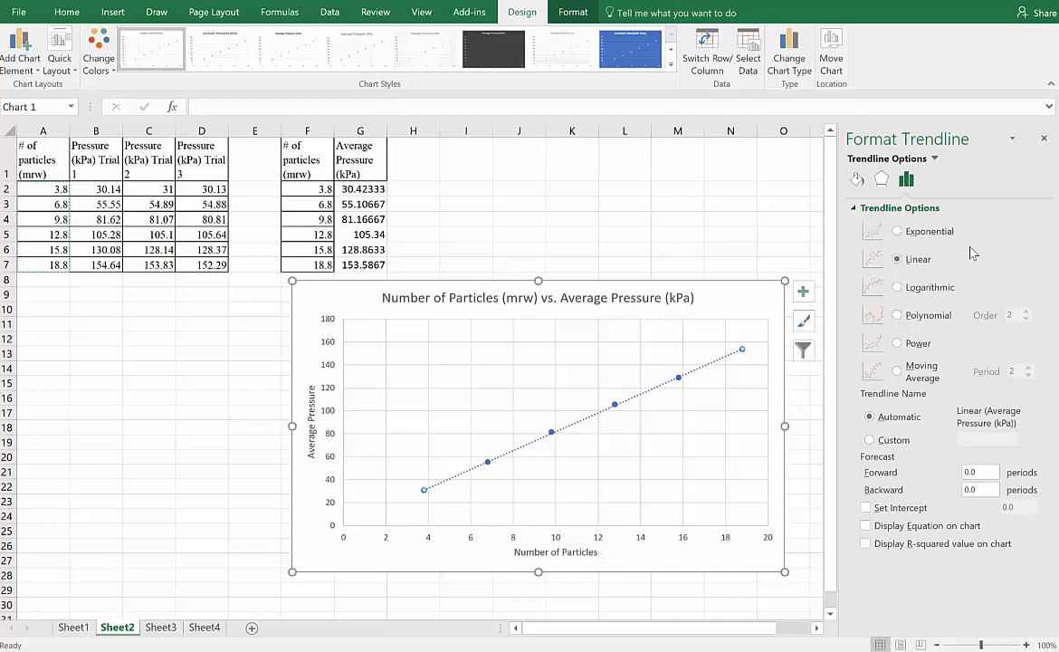
# Display the trendline's equation and R-squared value on the chart, and move their label to the empty area above the line.
pyautogui.click(866, 526)
pyautogui.click(866, 544)
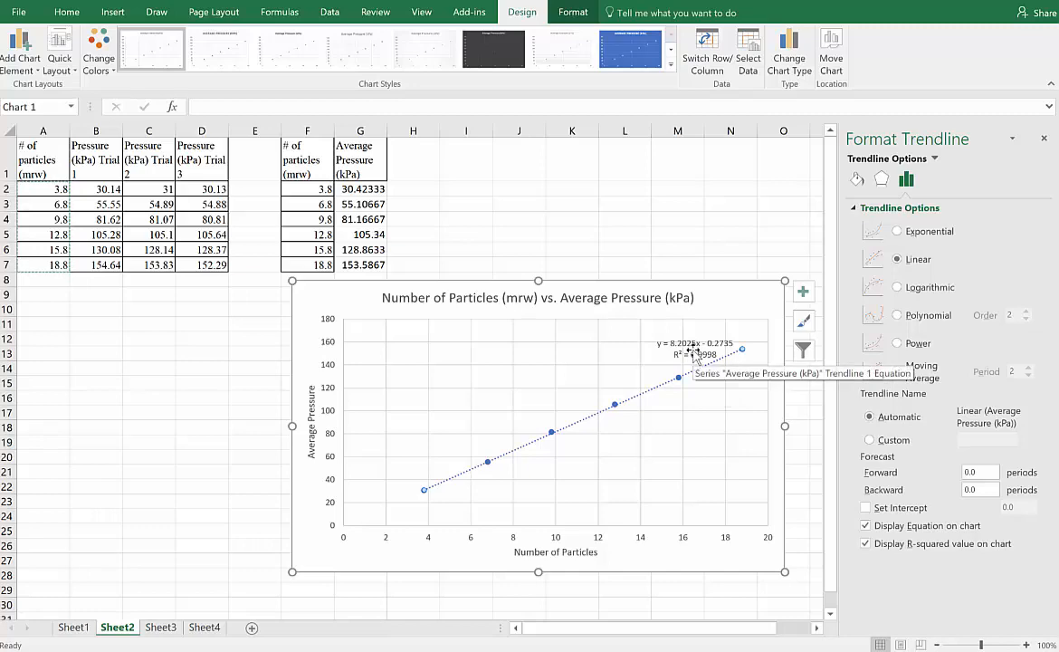
pyautogui.click(693, 352)
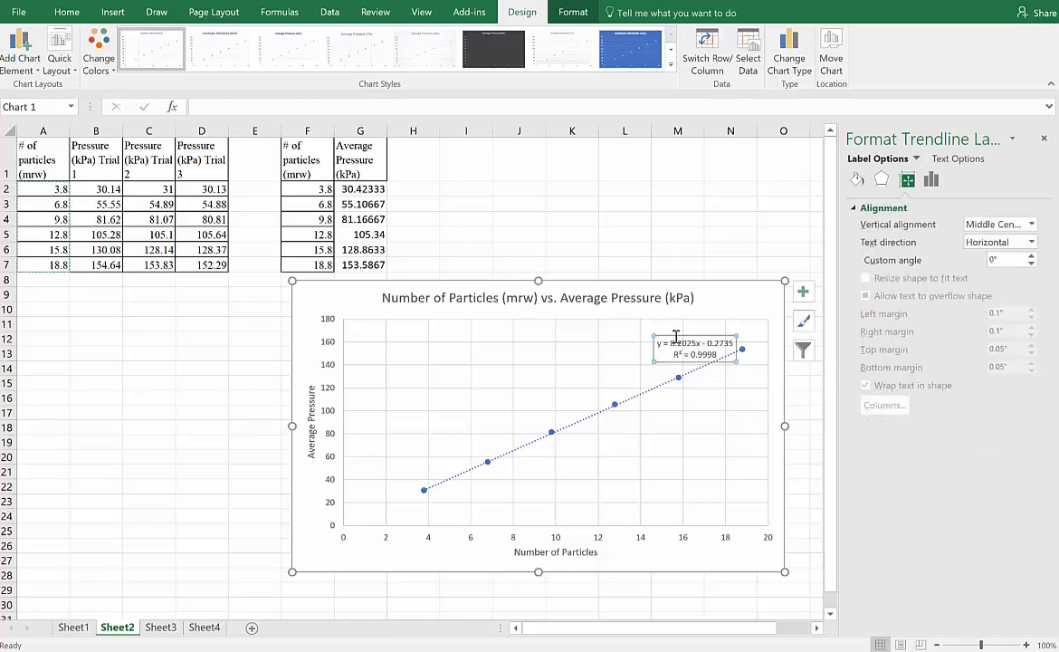
pyautogui.moveTo(663, 335); pyautogui.dragTo(473, 344)
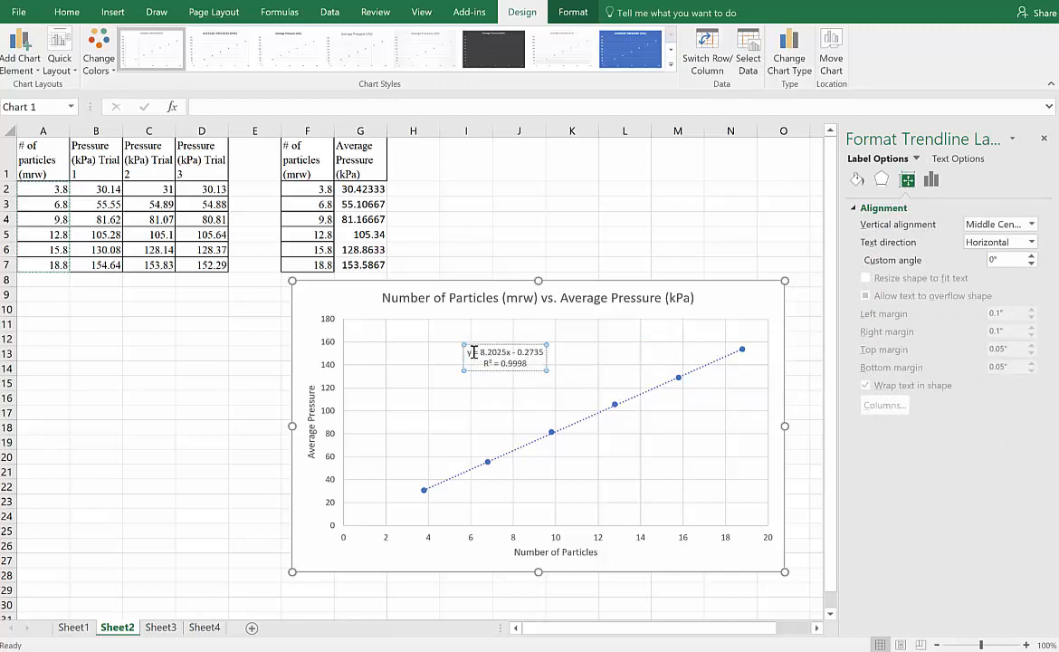
# Replace the y in the trendline equation label with "Avg. Pressure".
pyautogui.doubleClick(471, 352)
pyautogui.click(471, 353)
pyautogui.press('Delete')
pyautogui.press('Delete')
pyautogui.press('Delete')
pyautogui.press('Delete')
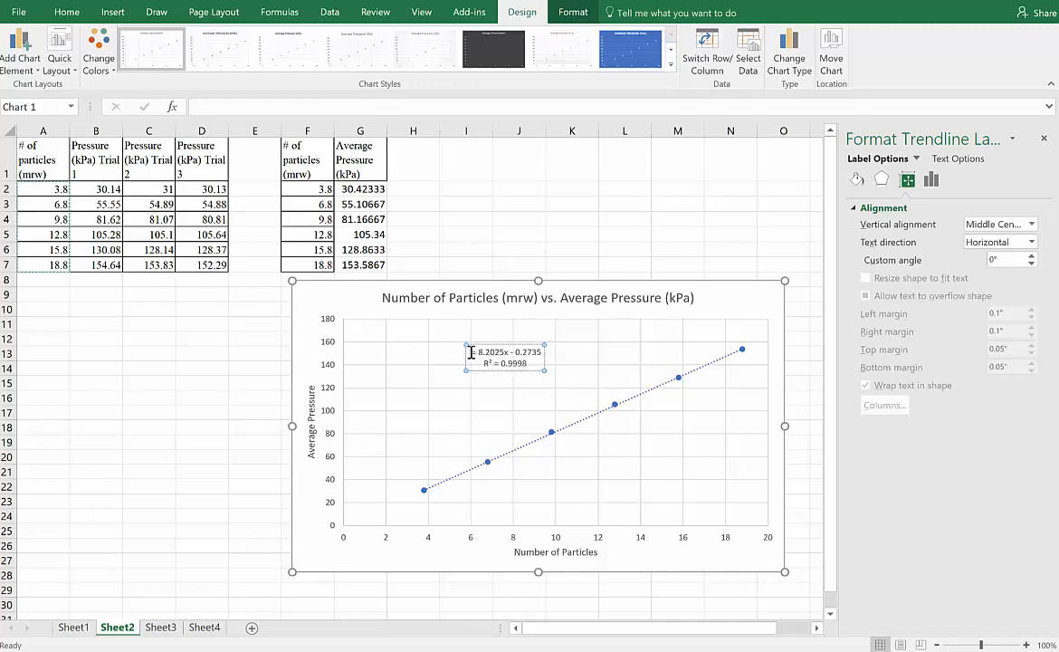
pyautogui.write('Avg. PRes')
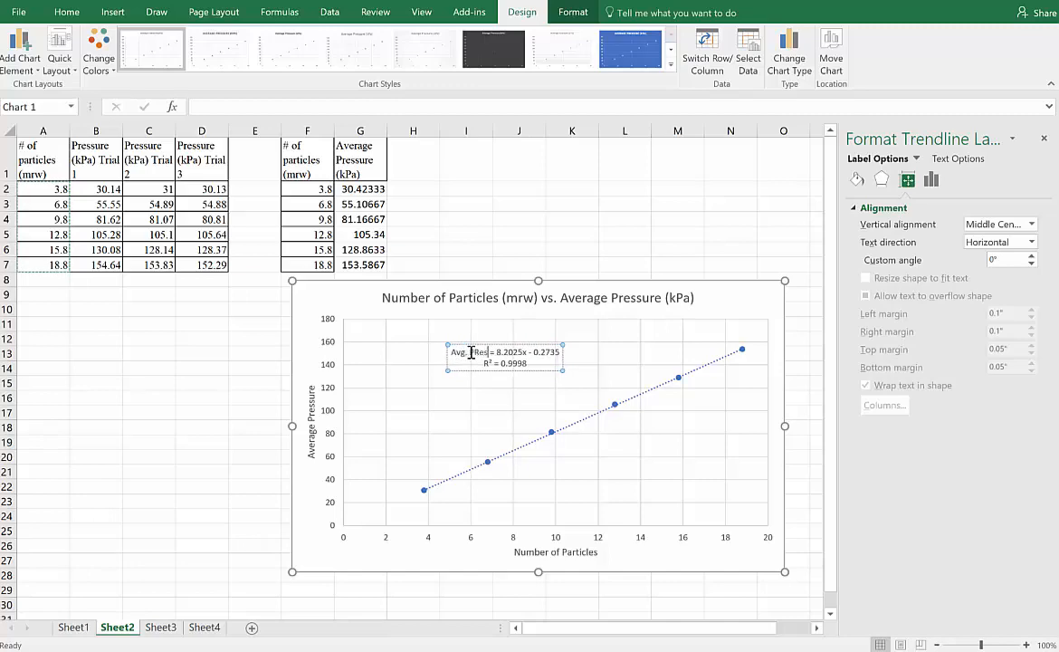
pyautogui.press('BackSpace')
pyautogui.press('BackSpace')
pyautogui.press('BackSpace')
pyautogui.write('ressure')
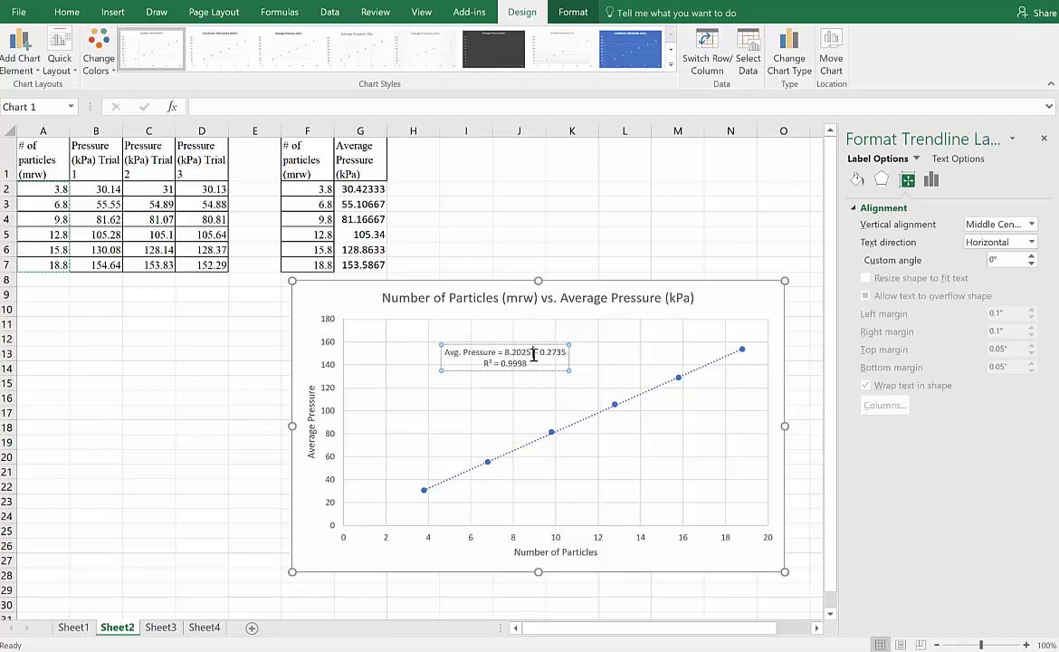
# Replace the x in the trendline equation with "Number of Particles" and shift the label closer to the vertical axis.
pyautogui.write('Number of Pa')
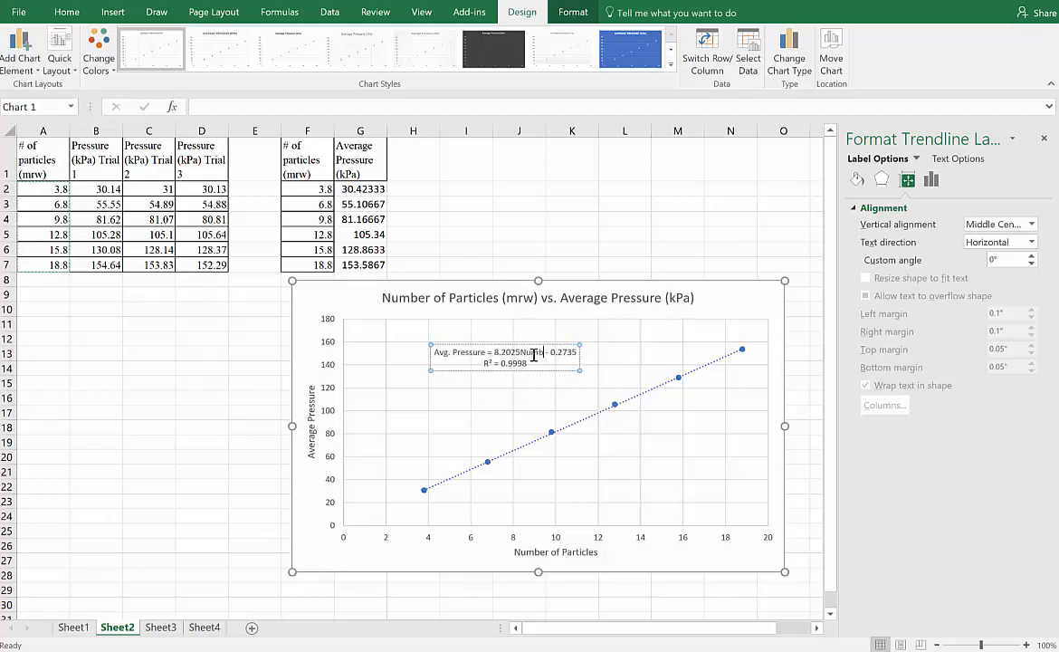
pyautogui.write('rticles')
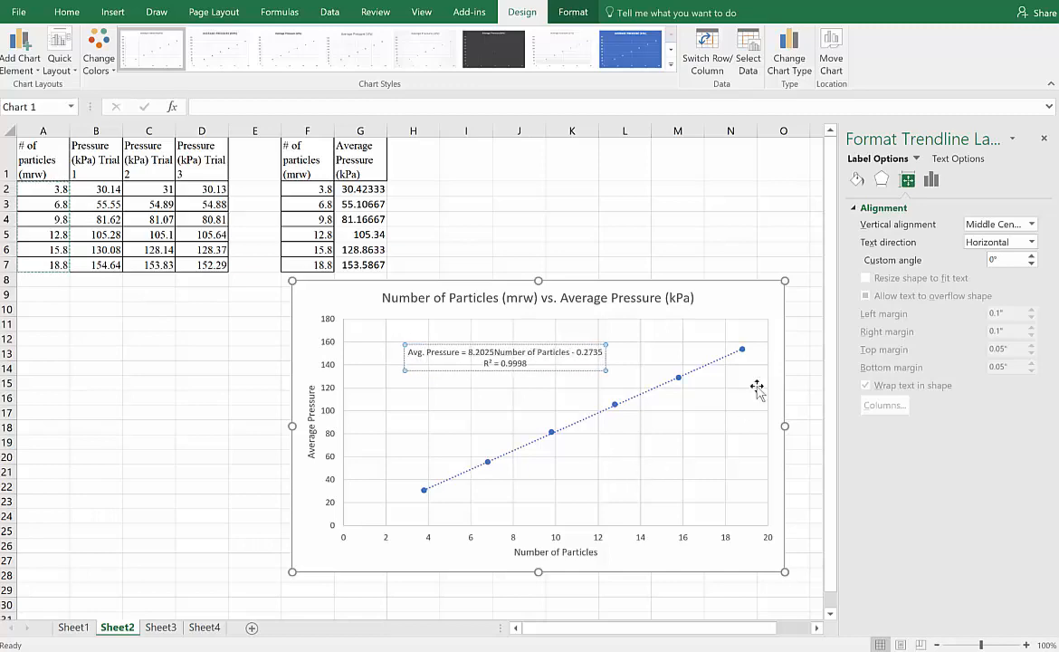
pyautogui.click(746, 293)
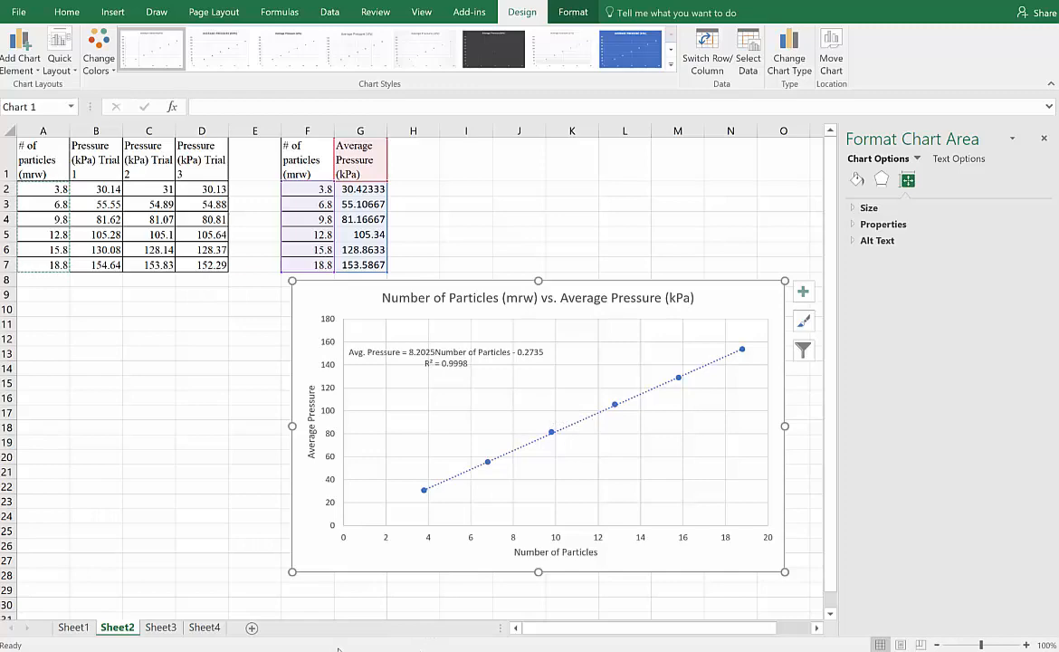
# Launch Word 2016 and create a blank document.
pyautogui.click(144, 650)
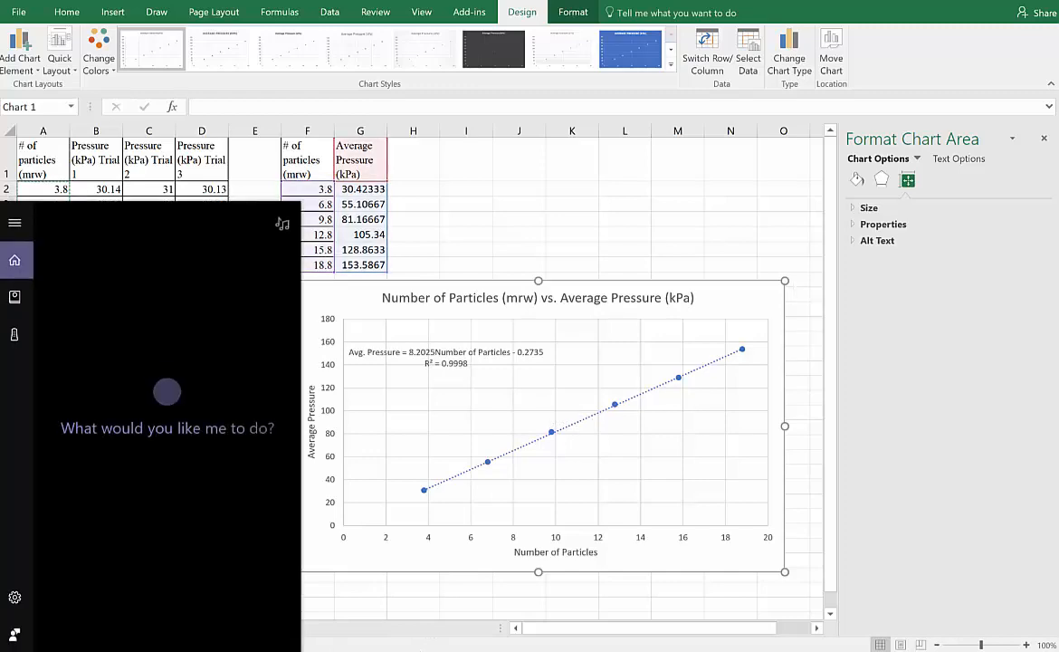
pyautogui.write('word')
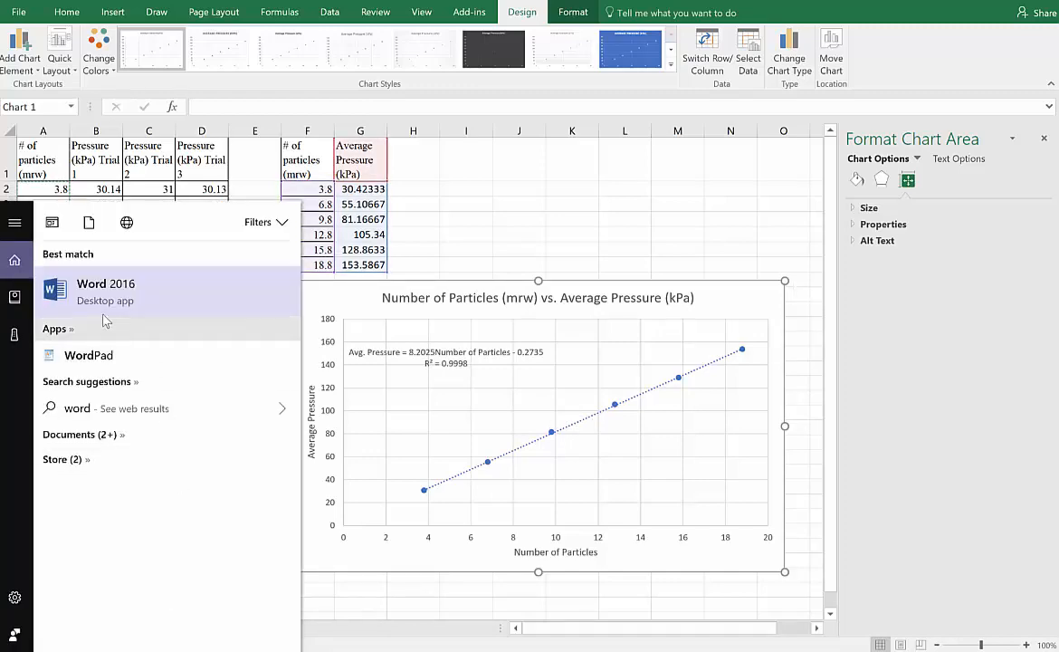
pyautogui.click(95, 307)
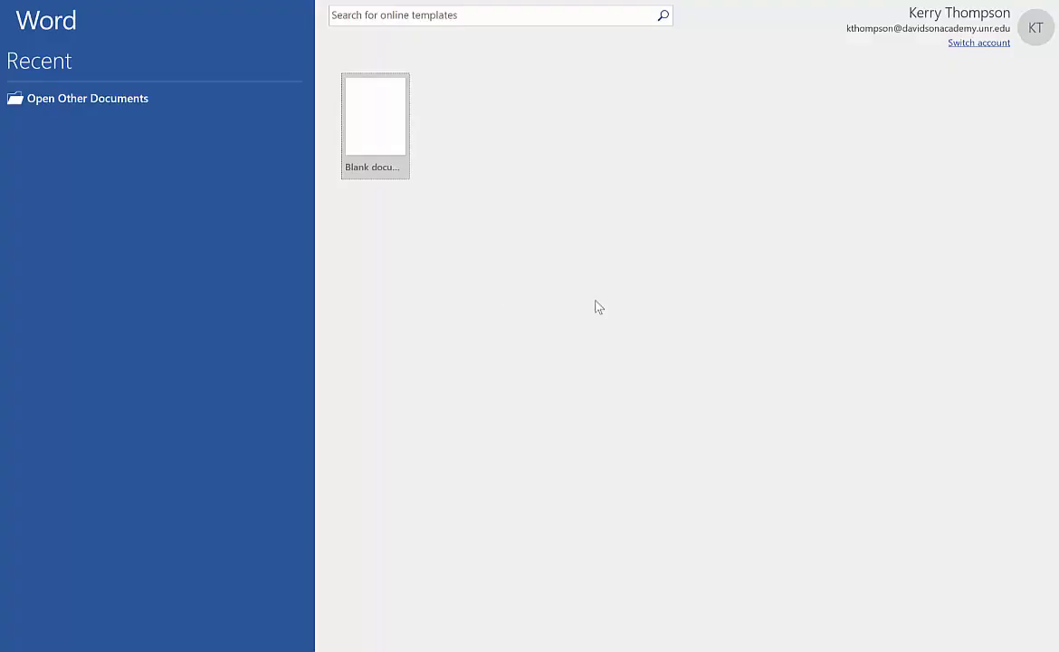
pyautogui.click(395, 167)
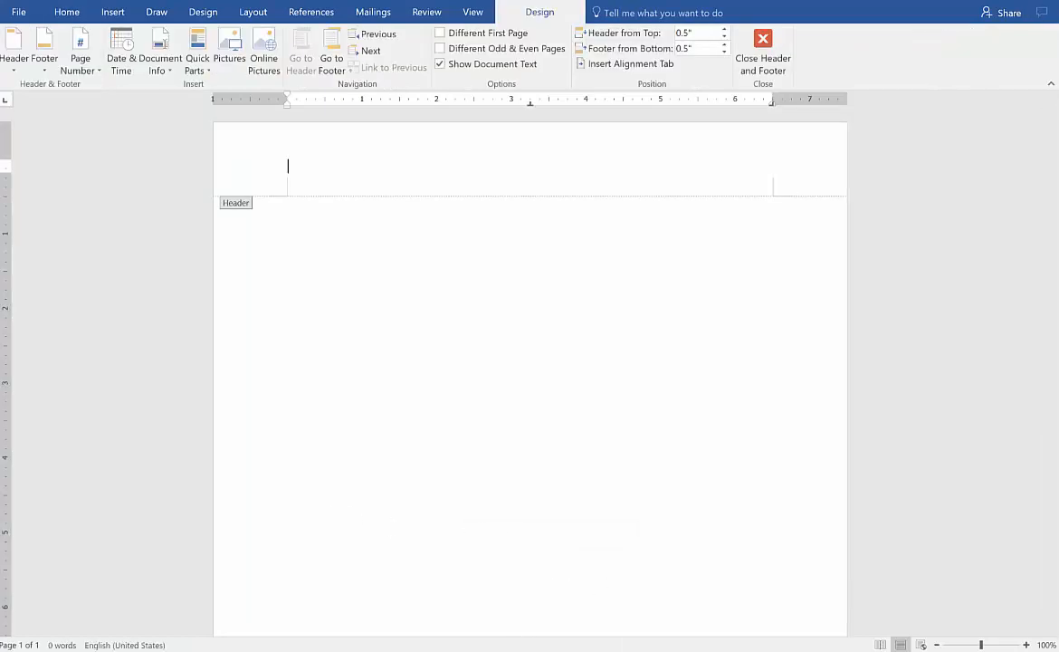
# Copy the finished scatter chart from Excel and paste it into the body of the blank Word document.
pyautogui.click(503, 650)
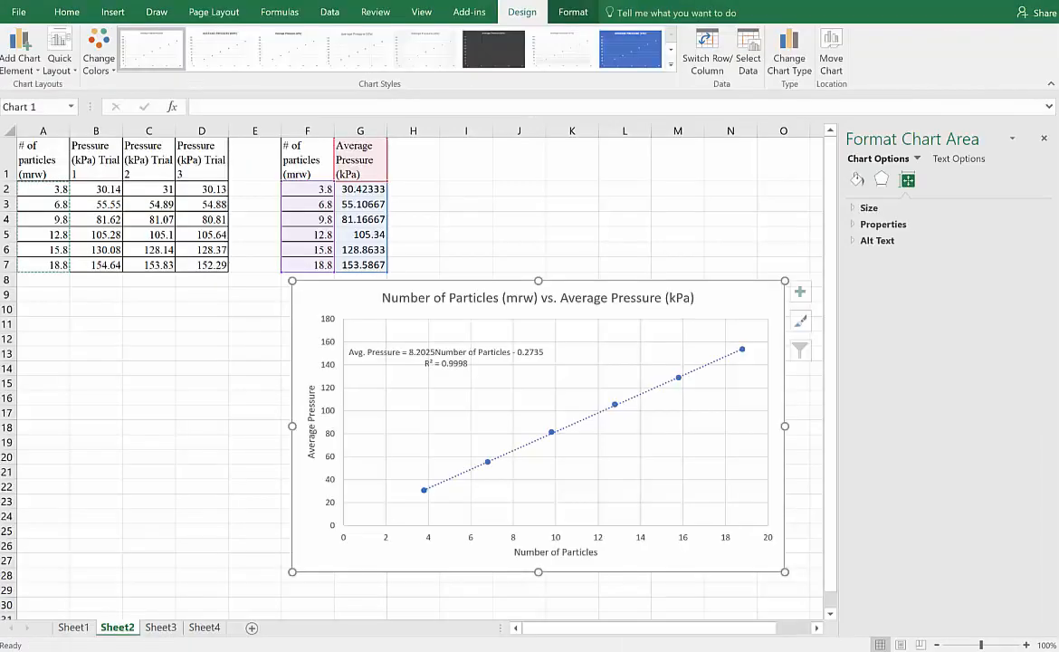
pyautogui.rightClick(354, 306)
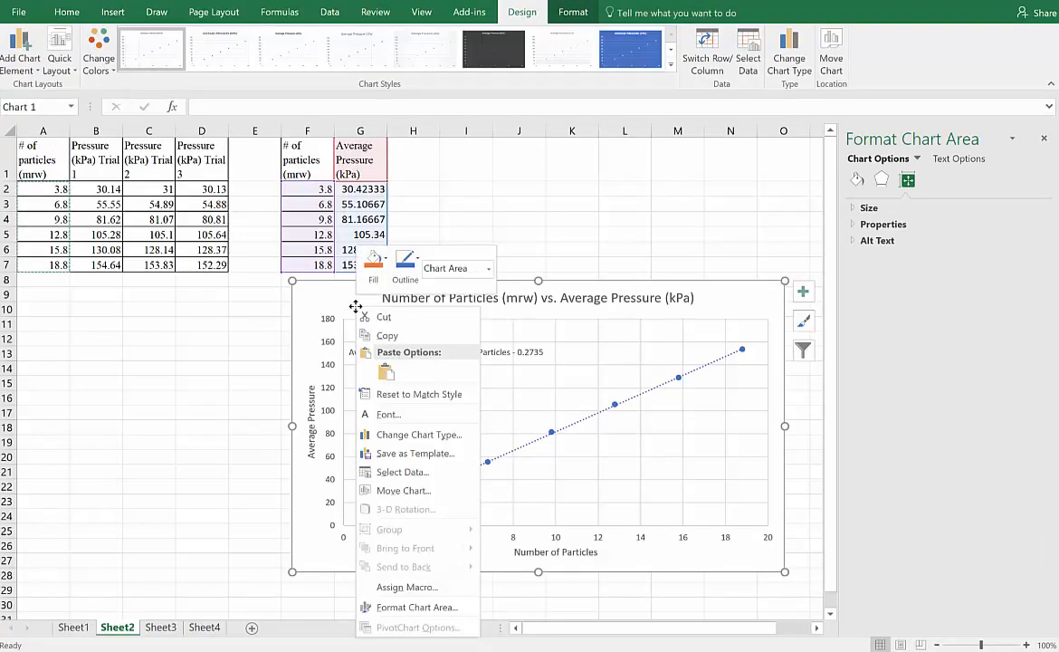
pyautogui.click(387, 337)
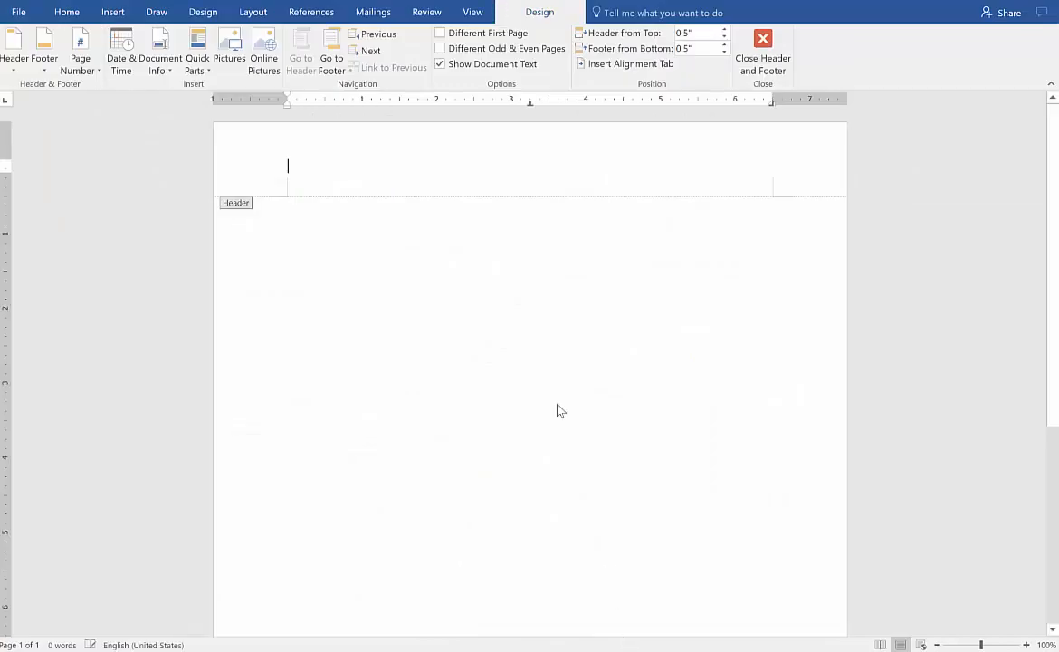
pyautogui.doubleClick(530, 349)
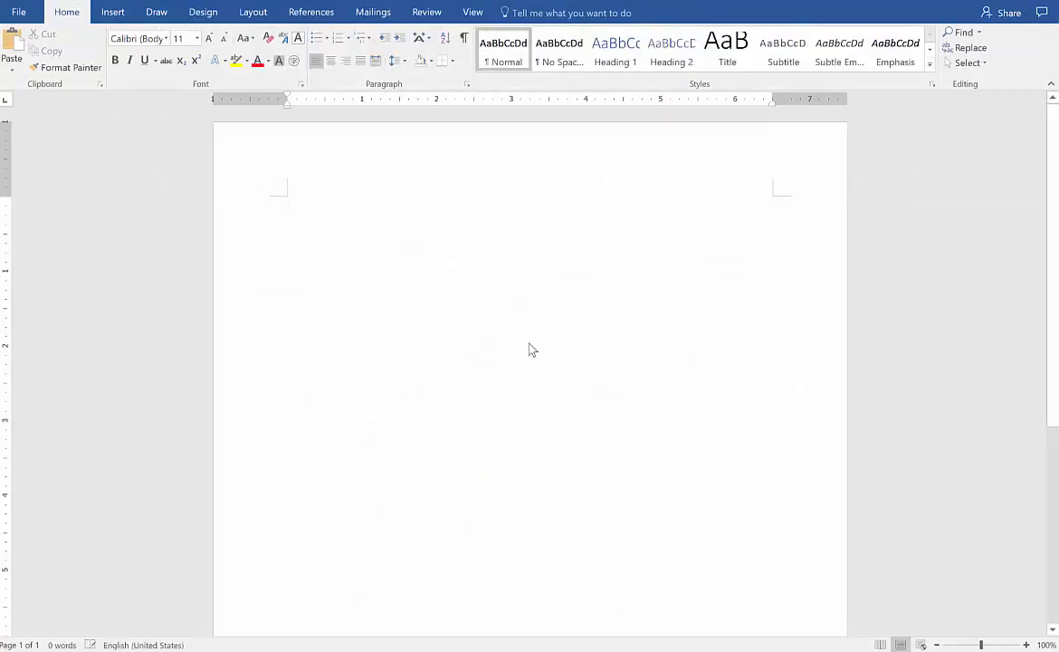
pyautogui.hotkey('ctrl', 'v')
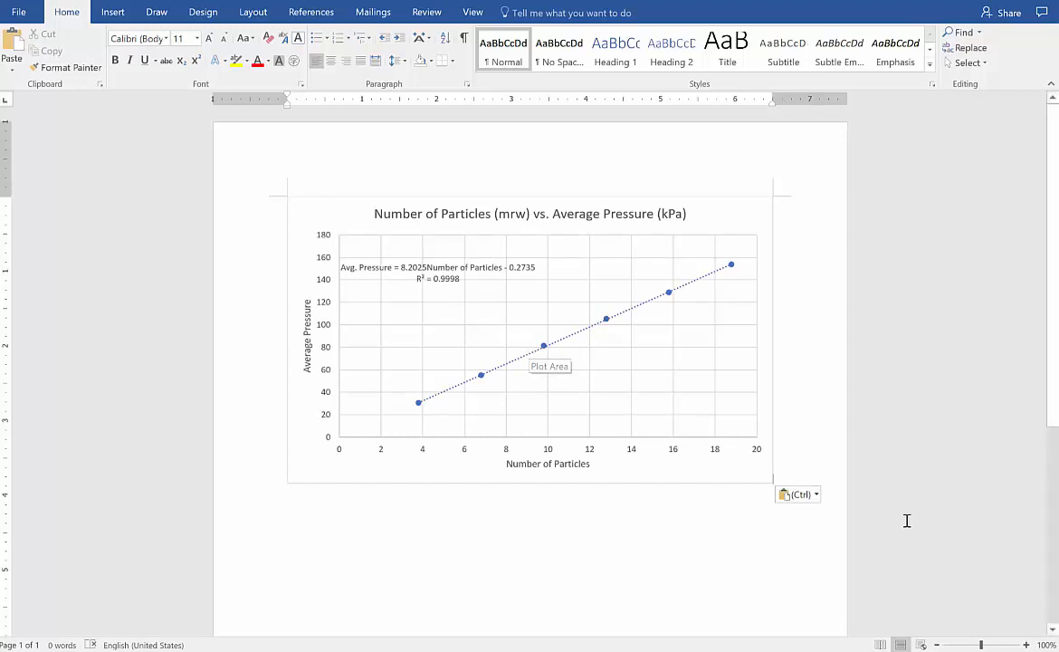
# Insert placeholder characters after "mrw" in the pasted chart's title and delete them again.
pyautogui.click(527, 215)
pyautogui.click(528, 218)
pyautogui.write('lsdkjfksdj')
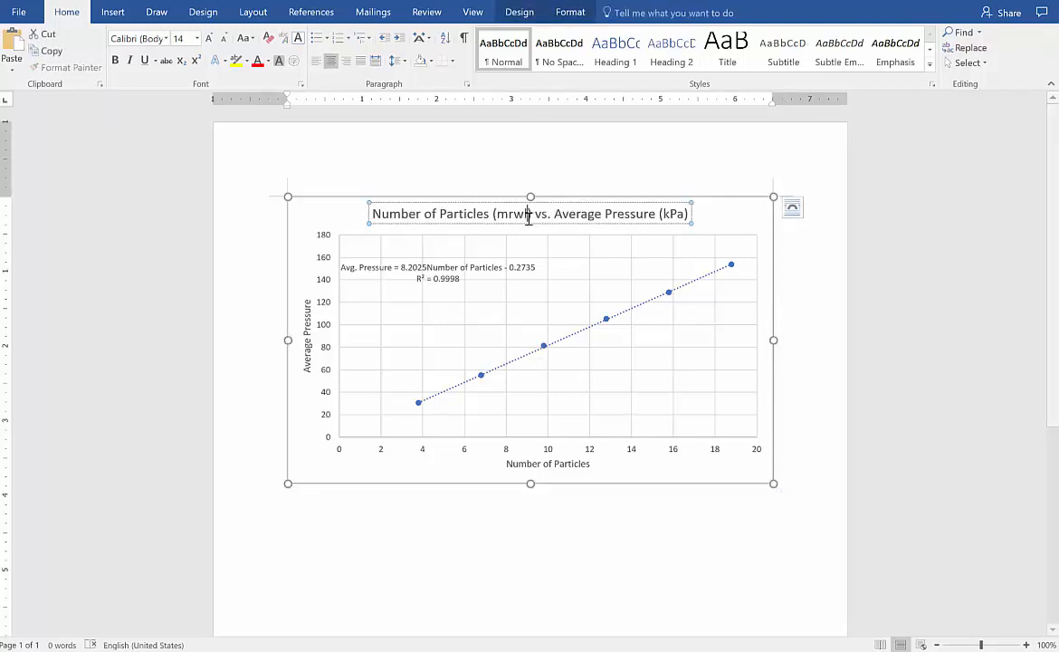
pyautogui.press('BackSpace')
pyautogui.press('BackSpace')
pyautogui.press('BackSpace')
pyautogui.press('BackSpace')
pyautogui.press('BackSpace')
pyautogui.press('BackSpace')
pyautogui.press('BackSpace')
pyautogui.press('BackSpace')
pyautogui.press('BackSpace')
pyautogui.press('BackSpace')
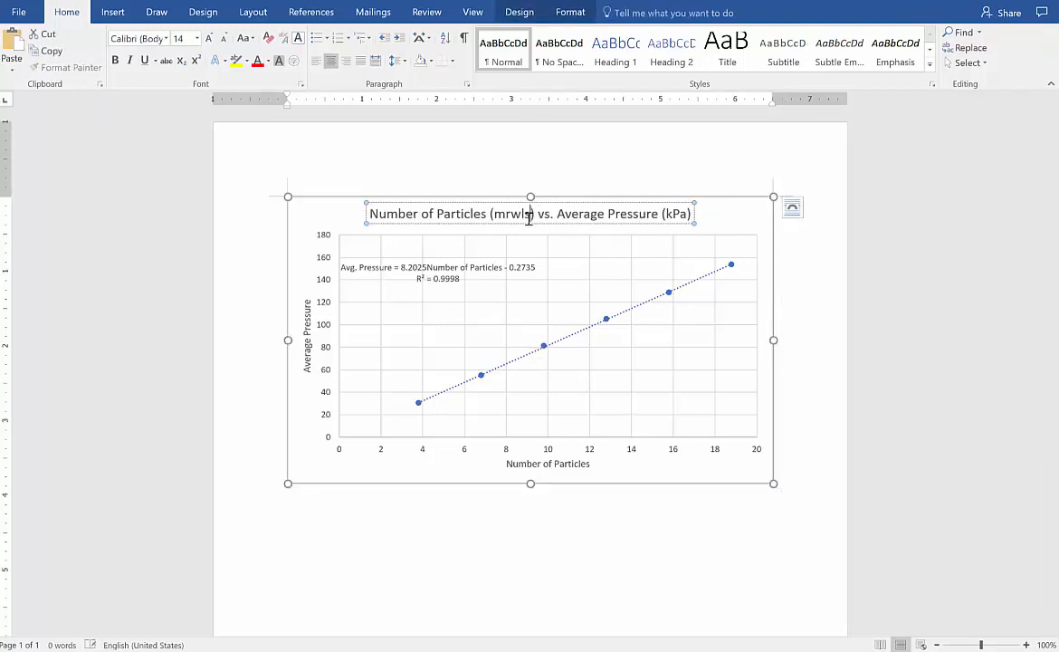
# Display the list of chart elements available for the pasted chart, then deselect the chart.
pyautogui.click(746, 219)
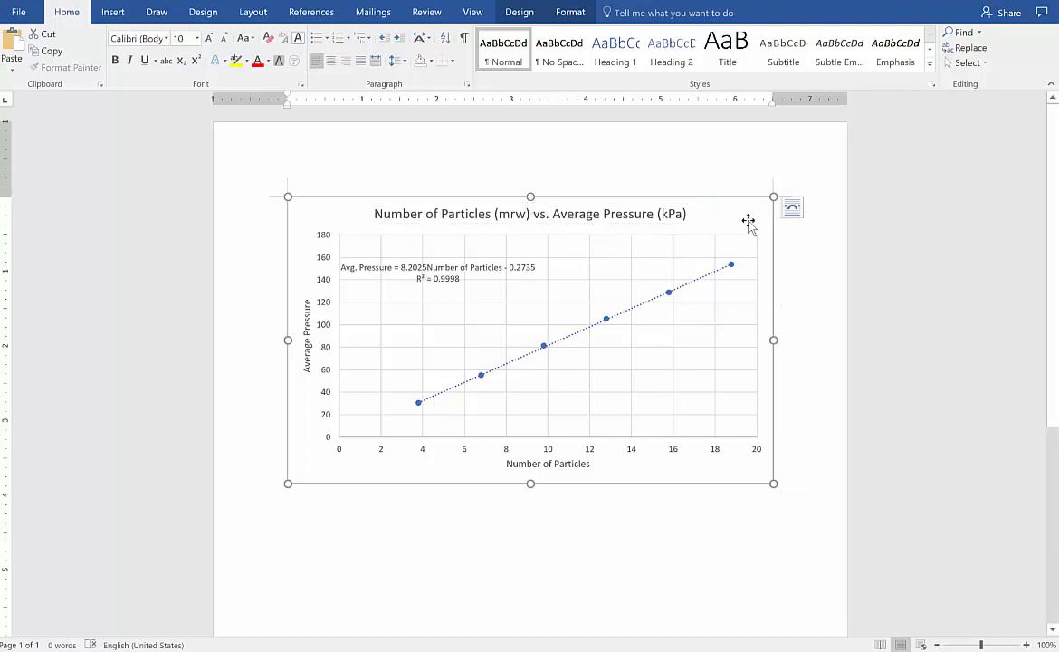
pyautogui.click(791, 239)
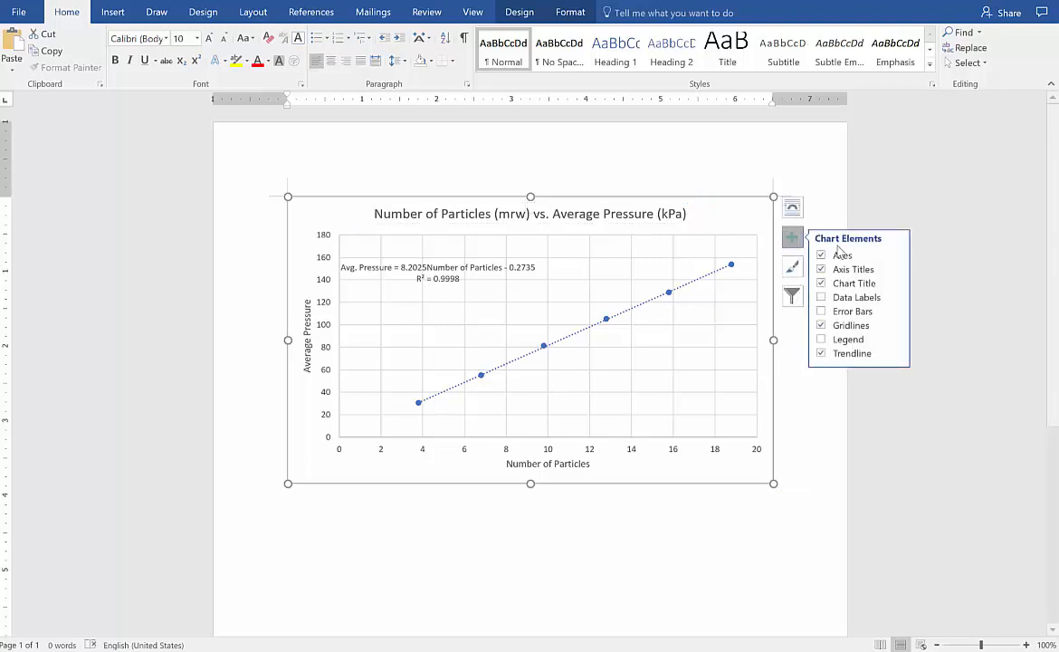
pyautogui.click(804, 471)
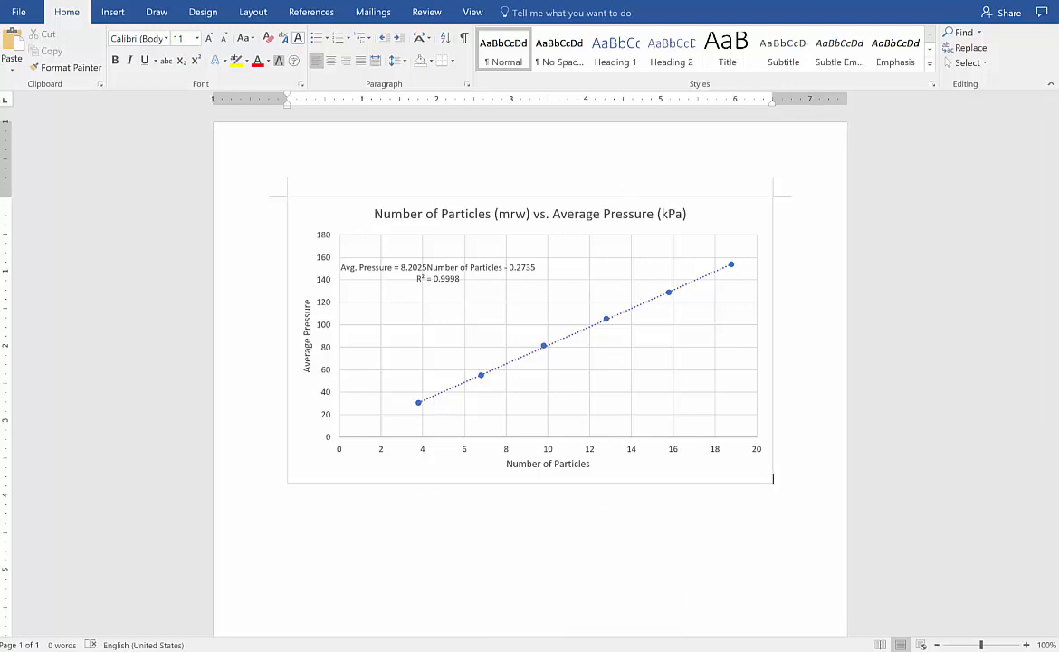
# Switch back to the Excel workbook and deselect the scatter chart on Sheet2.
pyautogui.hotkey('alt', 'Tab')
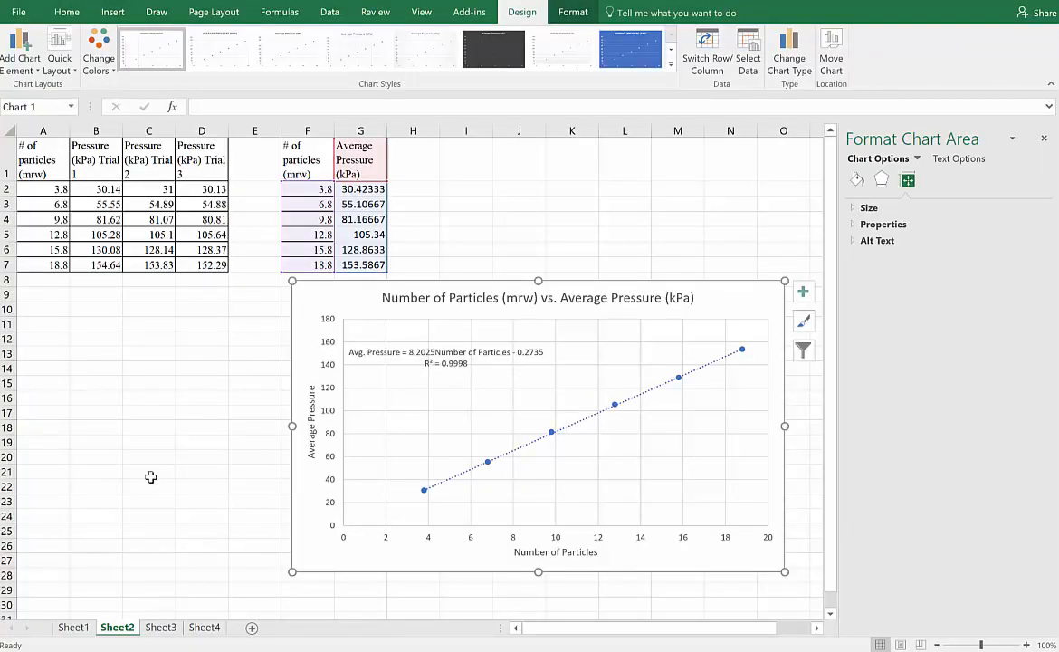
pyautogui.click(236, 476)
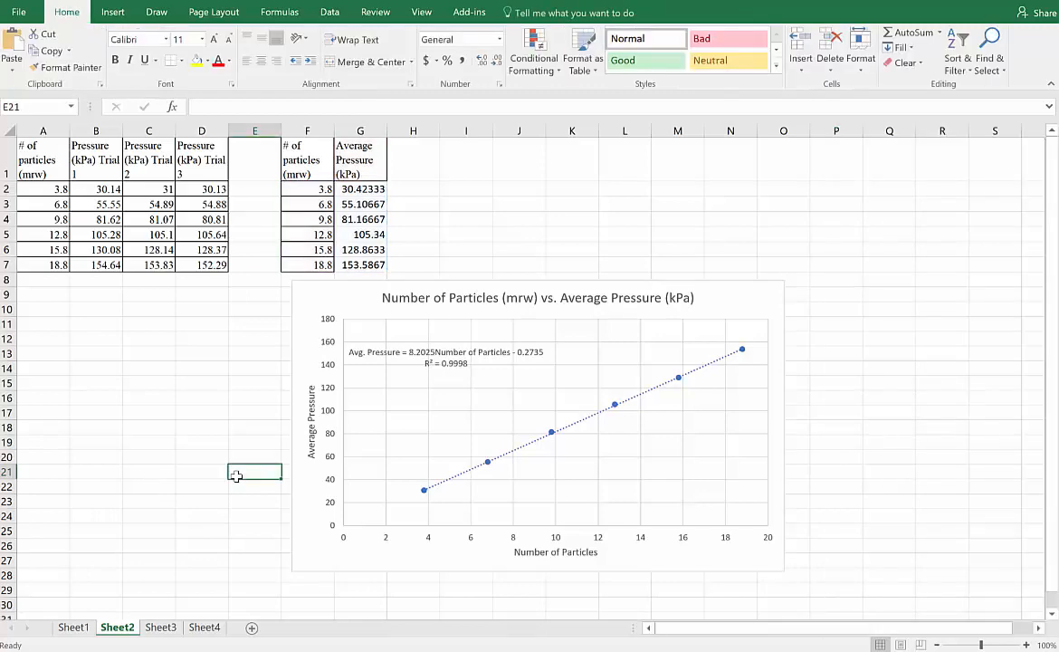
pyautogui.click(67, 364)
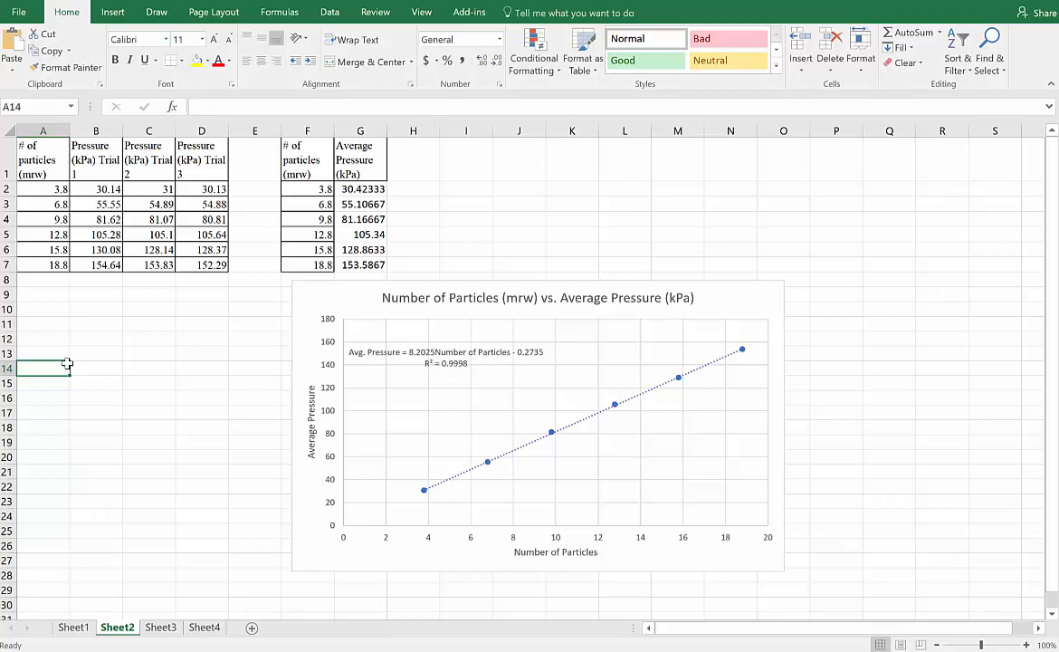
pyautogui.click(149, 310)
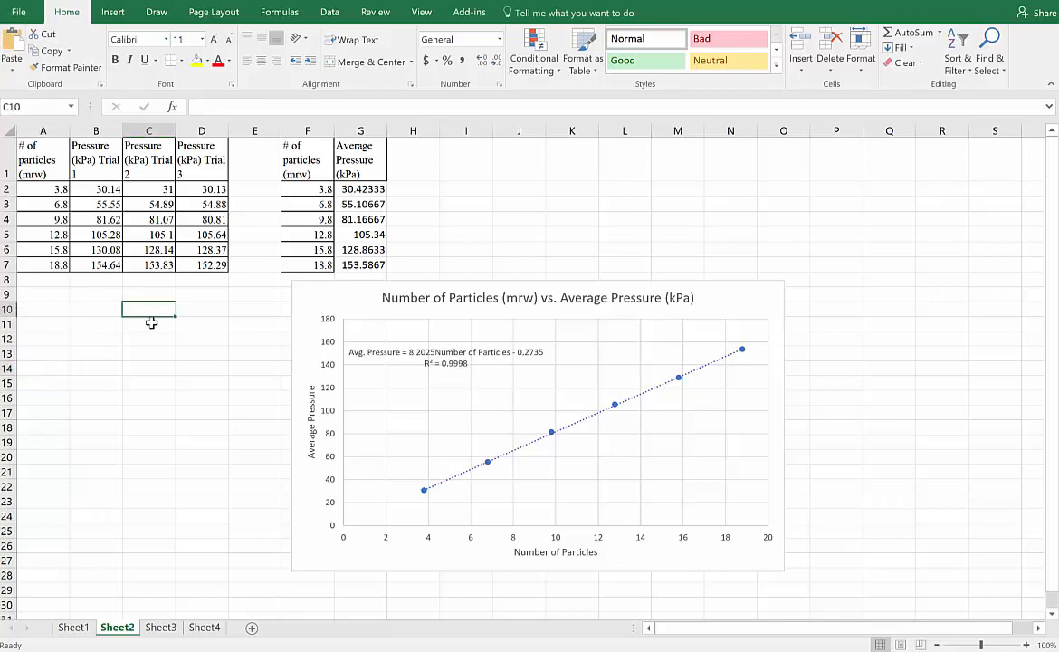
pyautogui.click(151, 322)
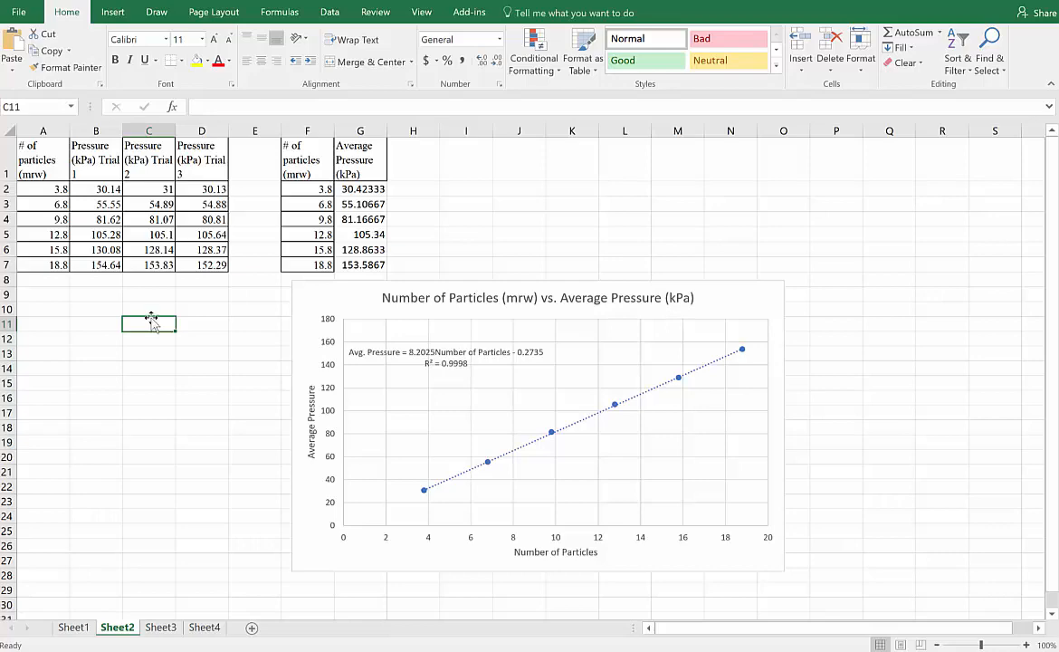
pyautogui.click(149, 311)
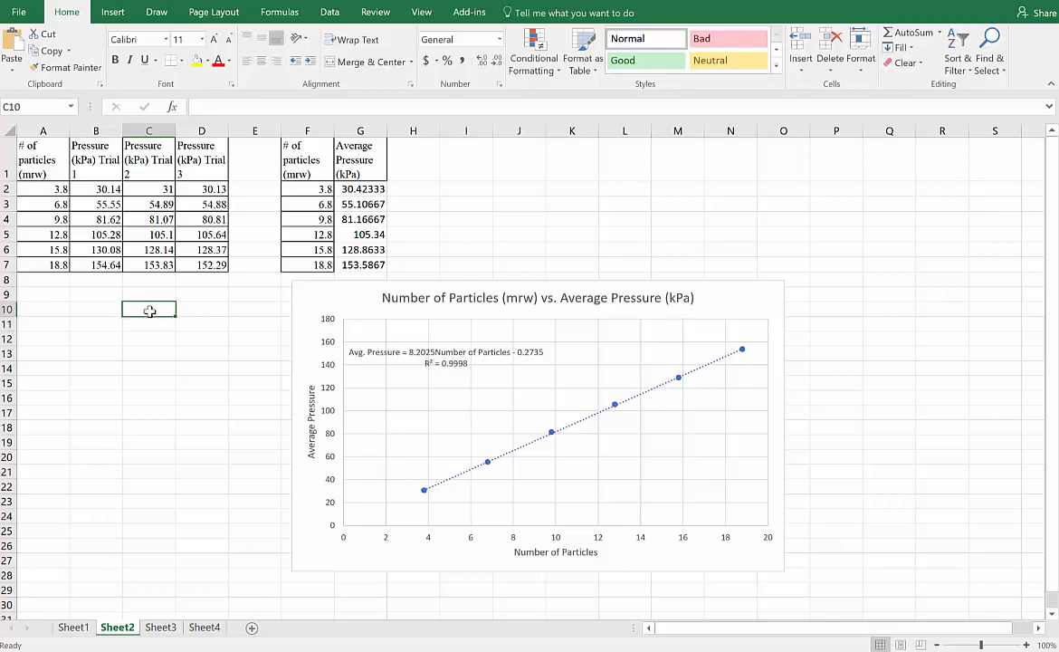